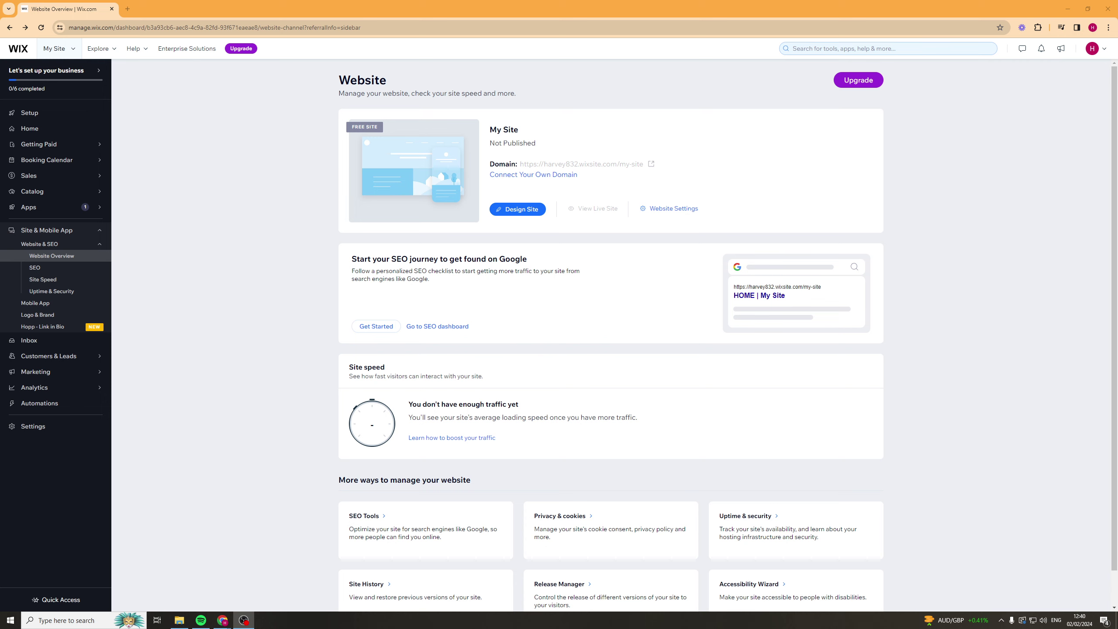
Start a new site from the My Site menu to reach the AI setup page
{"action": "left_click", "coordinate": [285, 200]}
{"action": "left_click", "coordinate": [75, 49]}
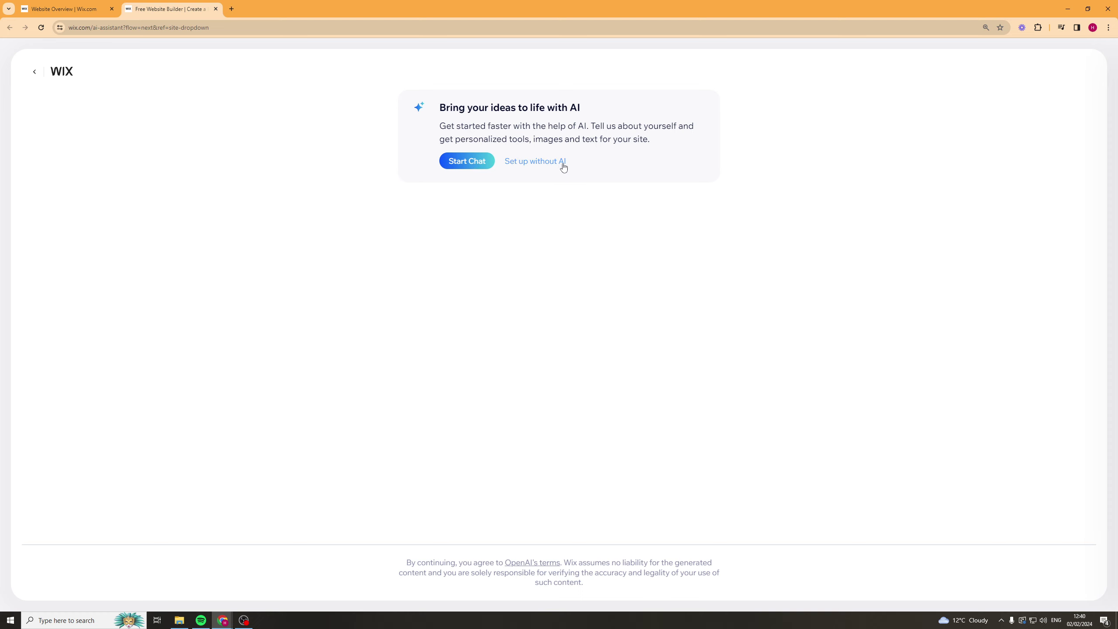
Start the AI setup chat and name the site 'Easy Earl Help'
{"action": "left_click", "coordinate": [462, 161]}
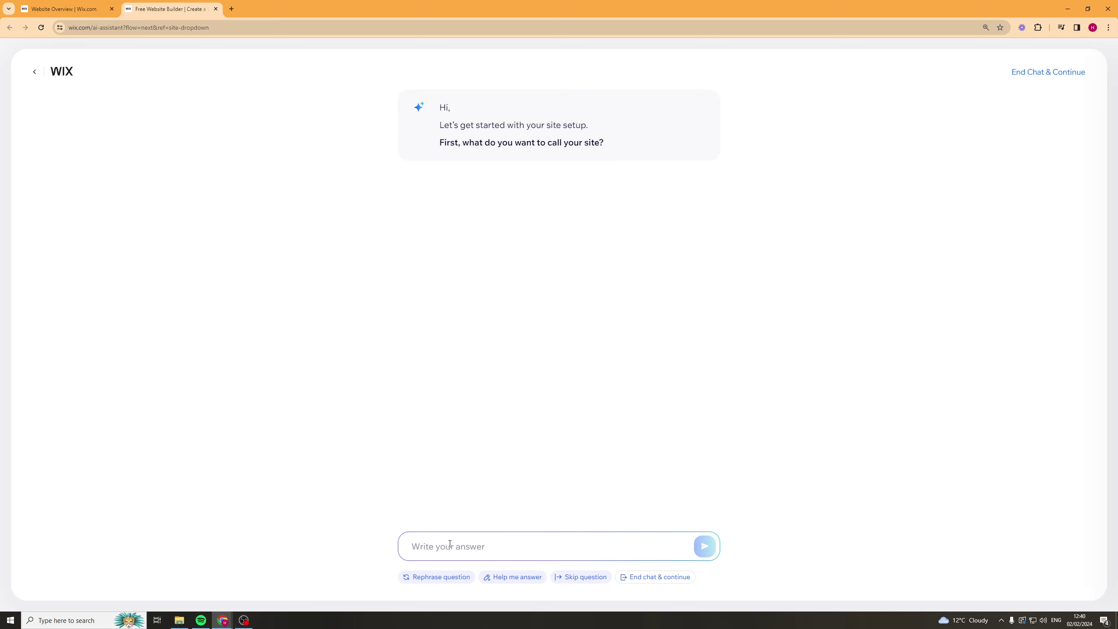
{"action": "type", "text": "Easy Ear"}
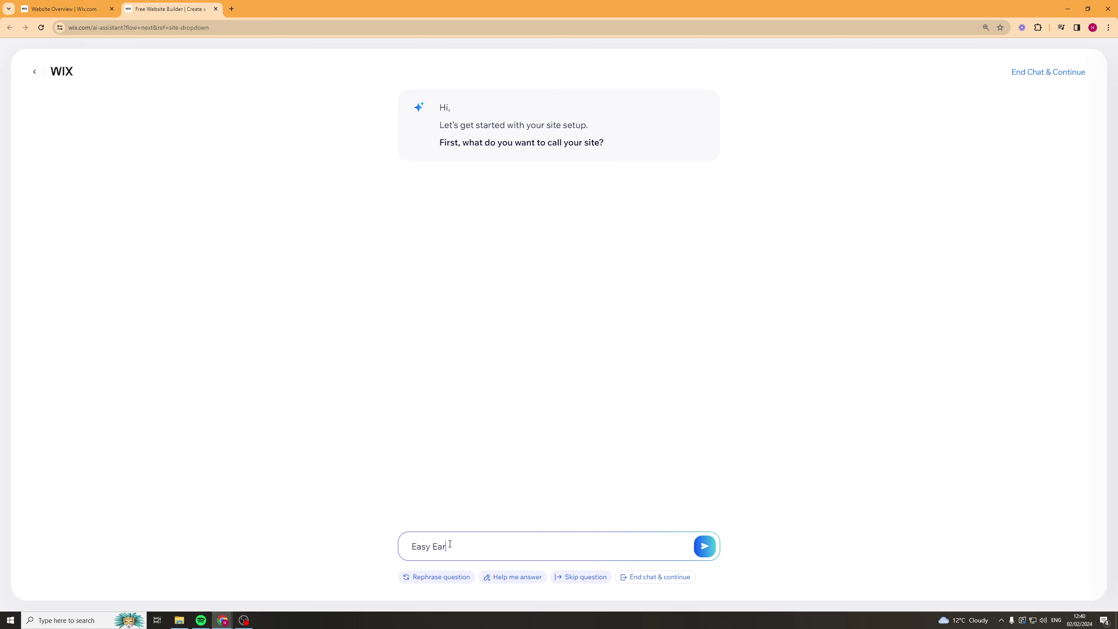
{"action": "type", "text": "l Help"}
{"action": "left_click", "coordinate": [705, 546]}
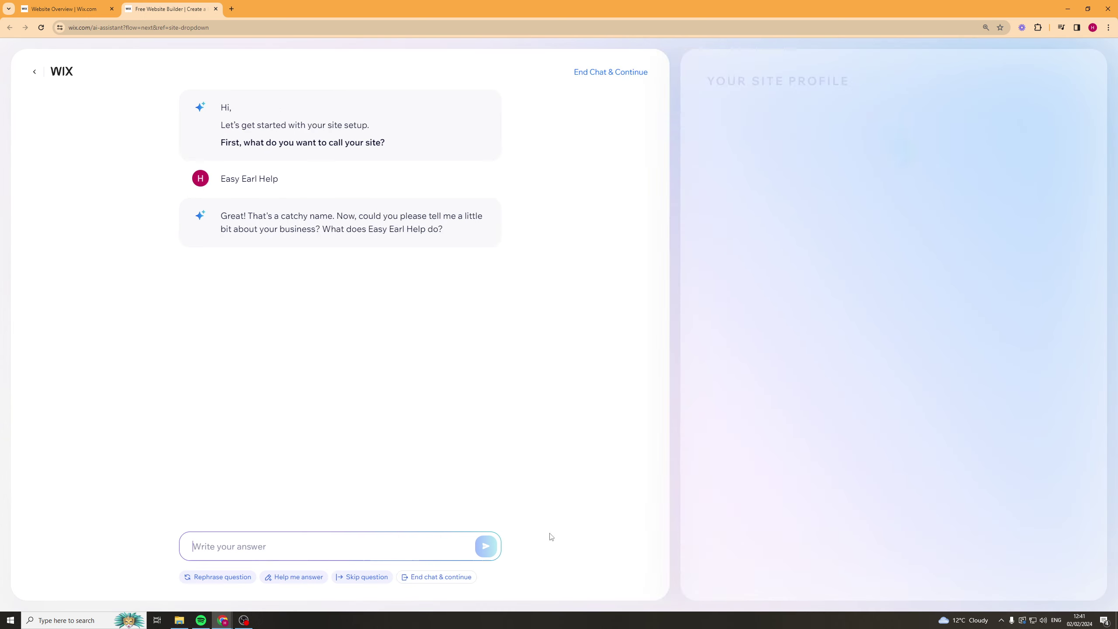
Describe the business: 'Easy Earl helps people solve their digital problems, with in depth, easy to understand tutorials.'
{"action": "type", "text": "E"}
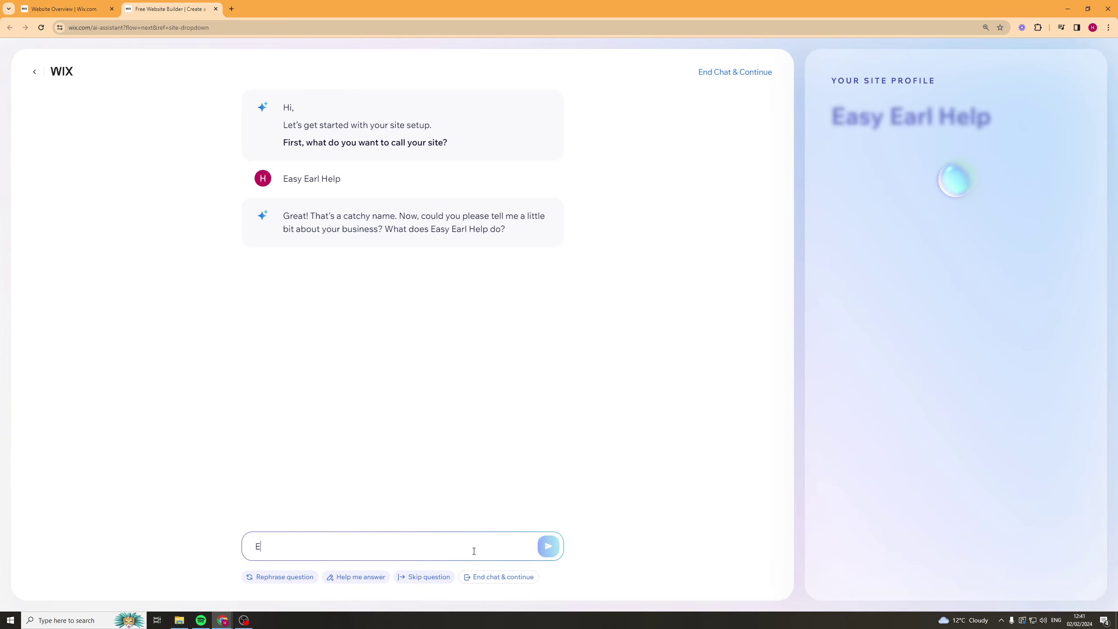
{"action": "type", "text": "asy Earl helps p"}
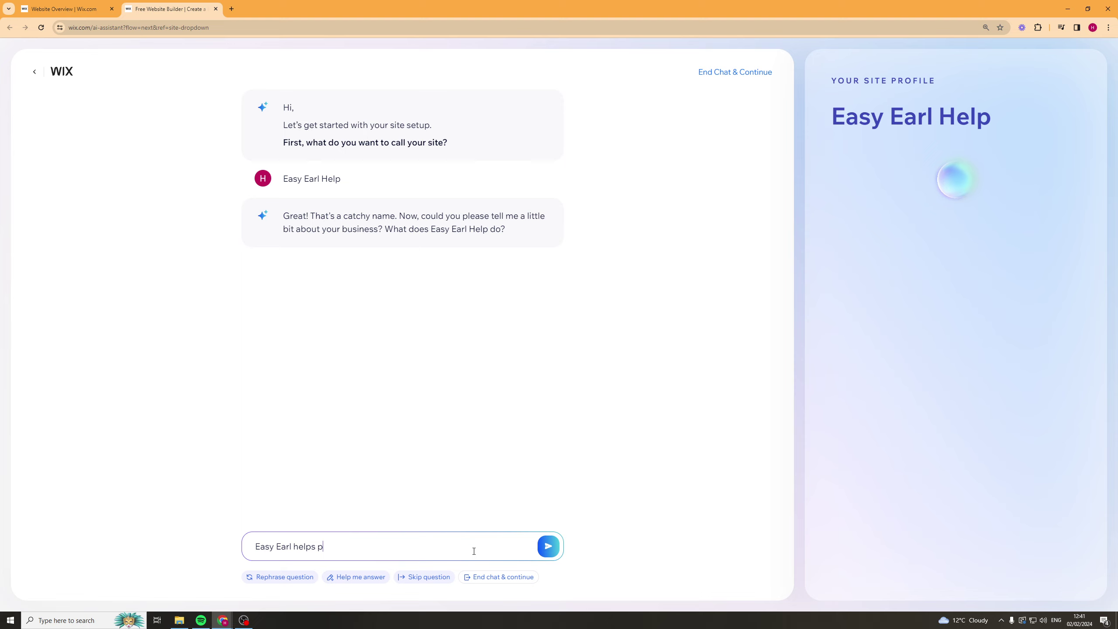
{"action": "type", "text": "eople solve t"}
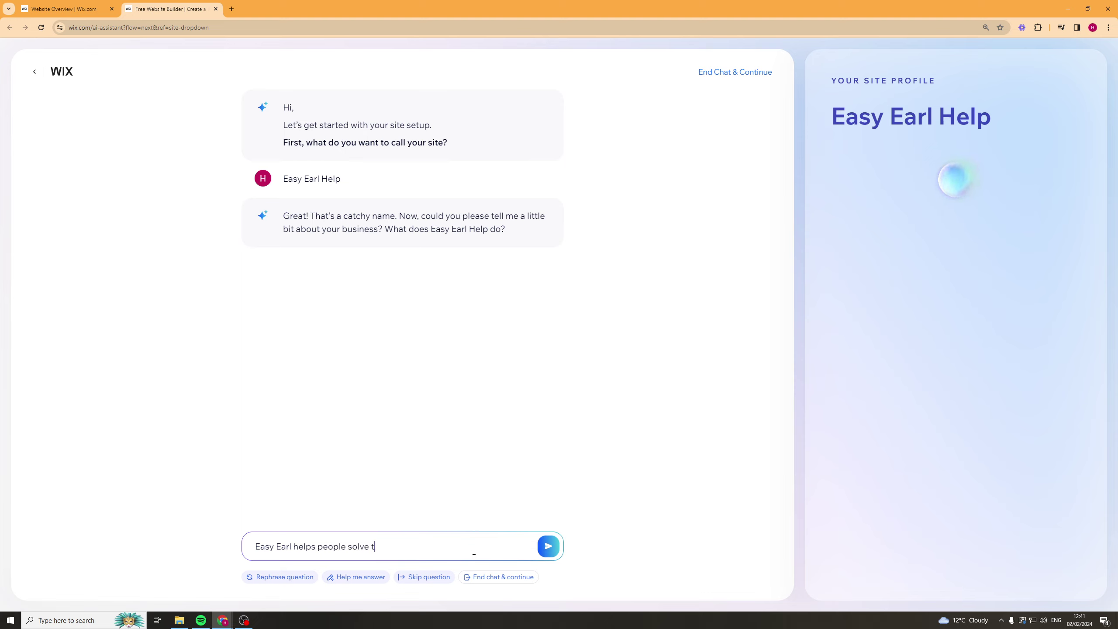
{"action": "type", "text": "heir digital products"}
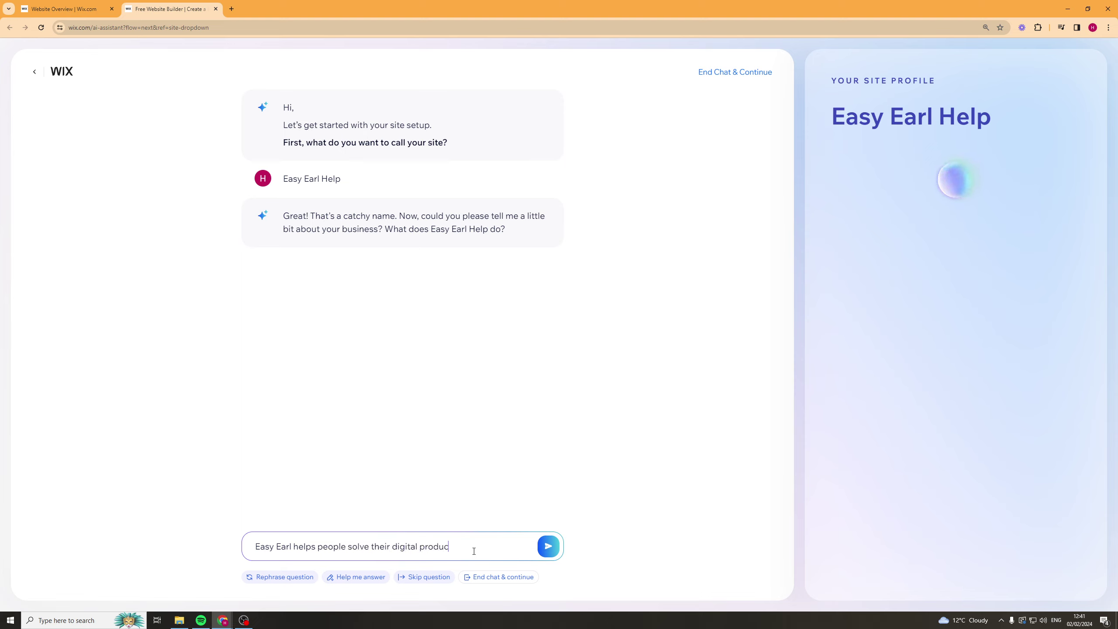
{"action": "key", "text": "BackSpace"}
{"action": "key", "text": "BackSpace"}
{"action": "key", "text": "BackSpace"}
{"action": "key", "text": "BackSpace"}
{"action": "key", "text": "BackSpace"}
{"action": "type", "text": "ble"}
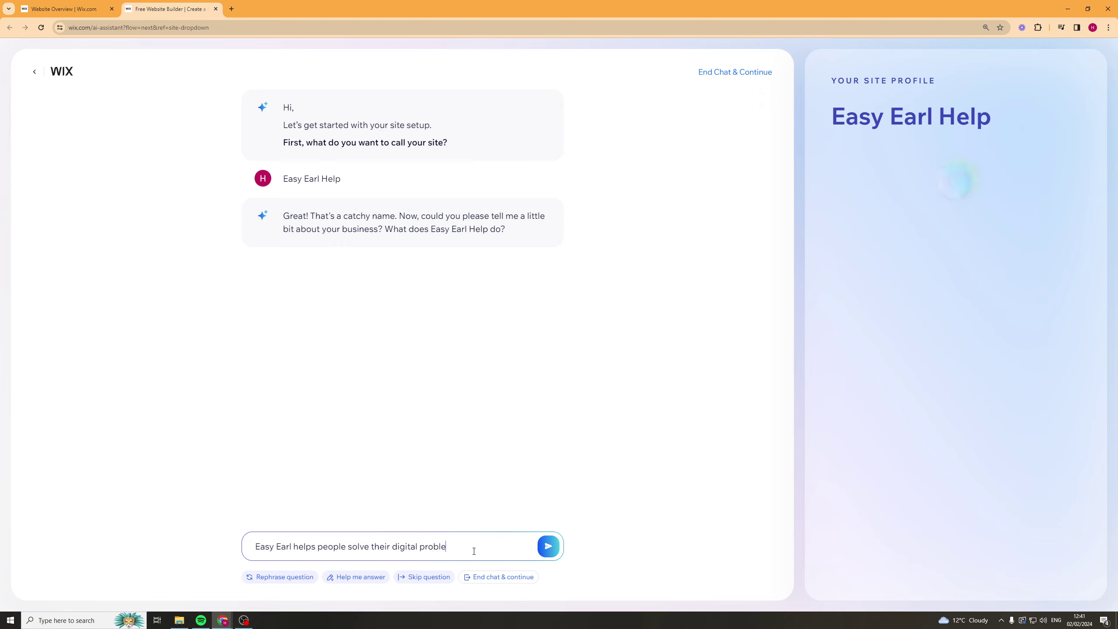
{"action": "type", "text": "ms, with in depth, easy t"}
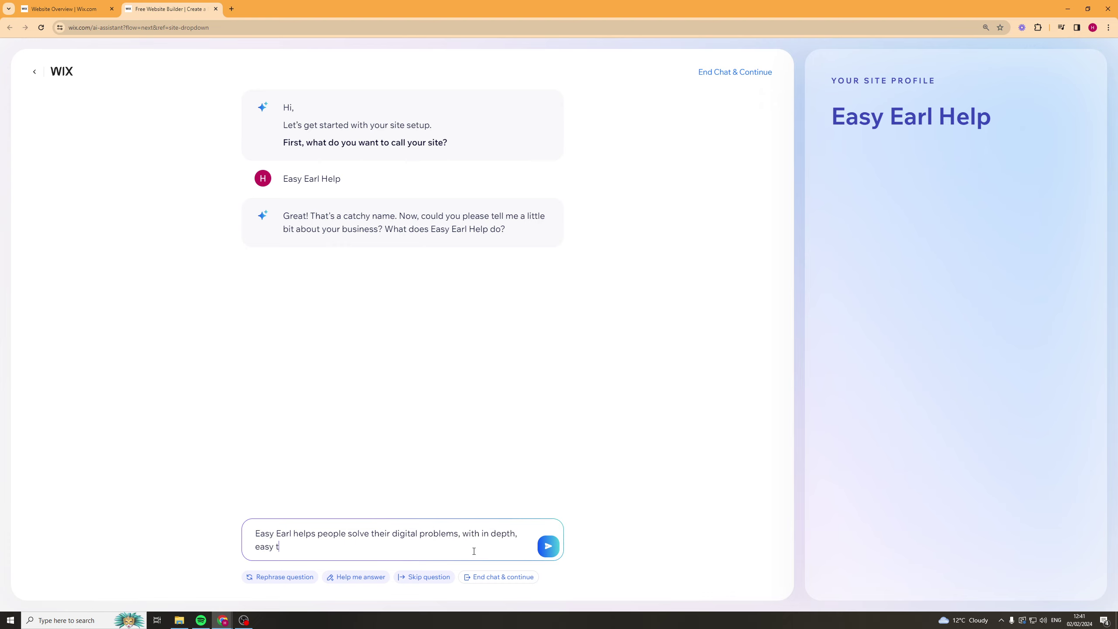
{"action": "type", "text": "o understand tutorials."}
Send the description, then answer that the business is UK-based and provides video content on digital problems
{"action": "left_click", "coordinate": [545, 553]}
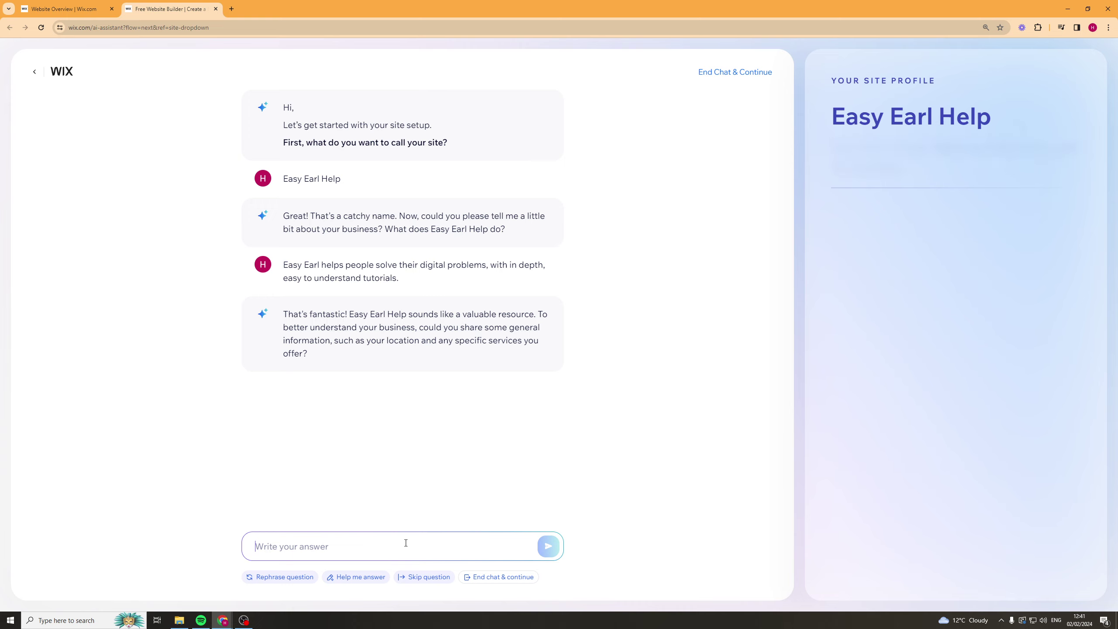
{"action": "type", "text": "We "}
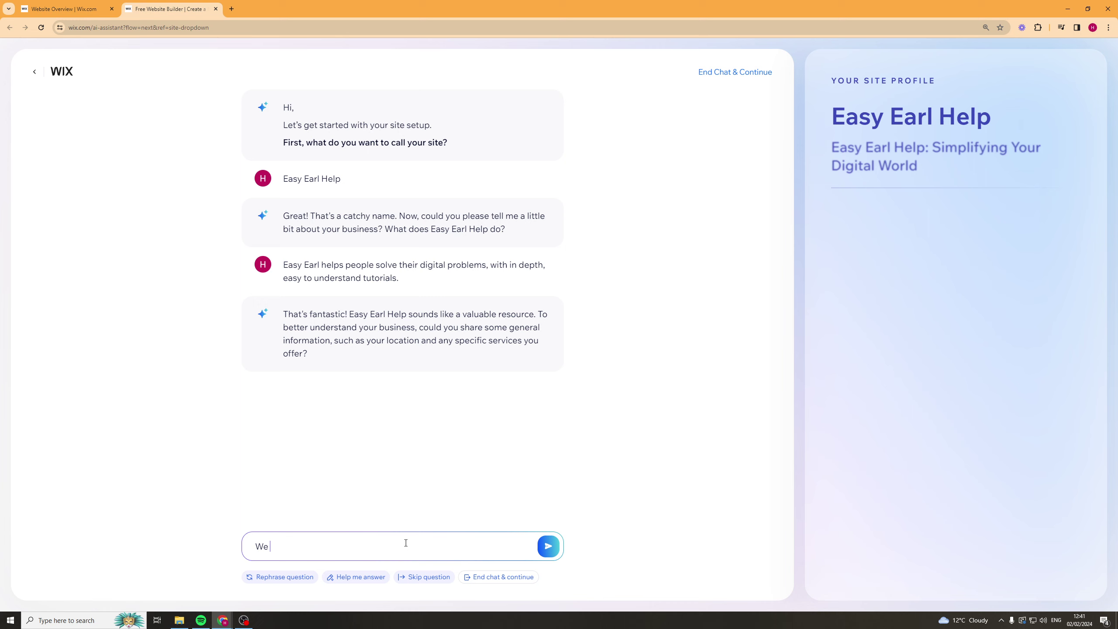
{"action": "type", "text": "are from the UK"}
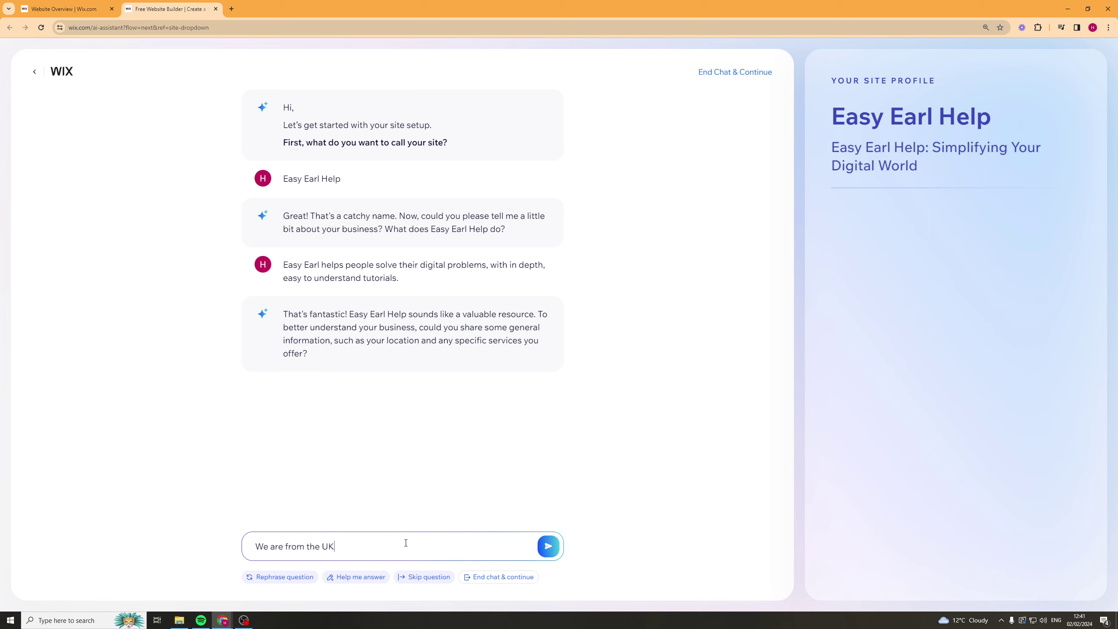
{"action": "type", "text": ", we provide video content that answers peopl"}
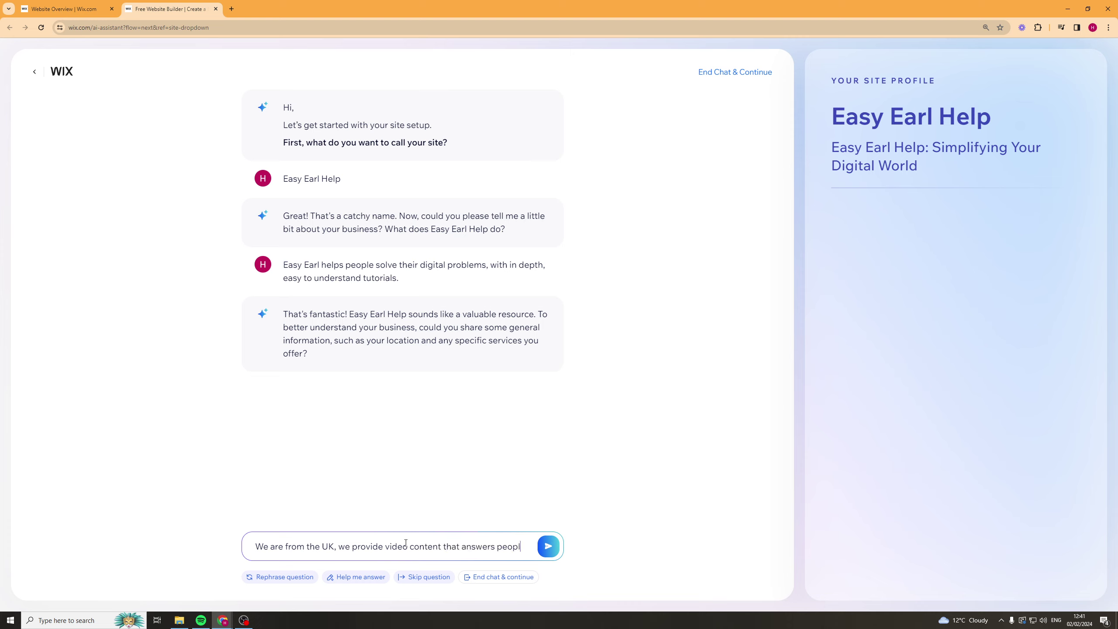
{"action": "type", "text": "es digital "}
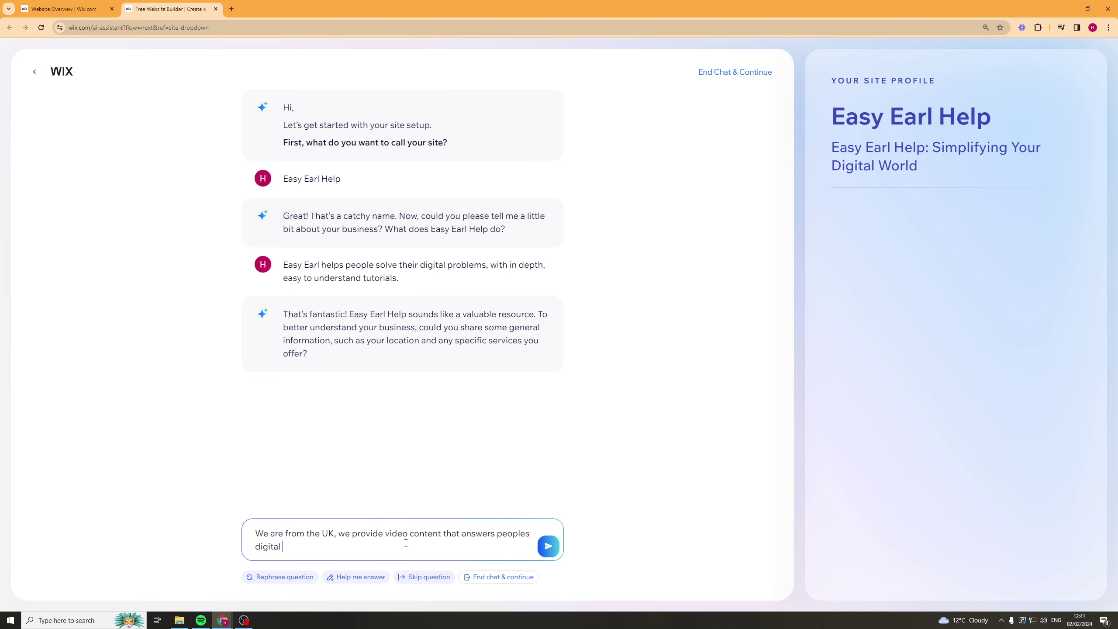
{"action": "type", "text": "problem questions."}
{"action": "left_click", "coordinate": [553, 550]}
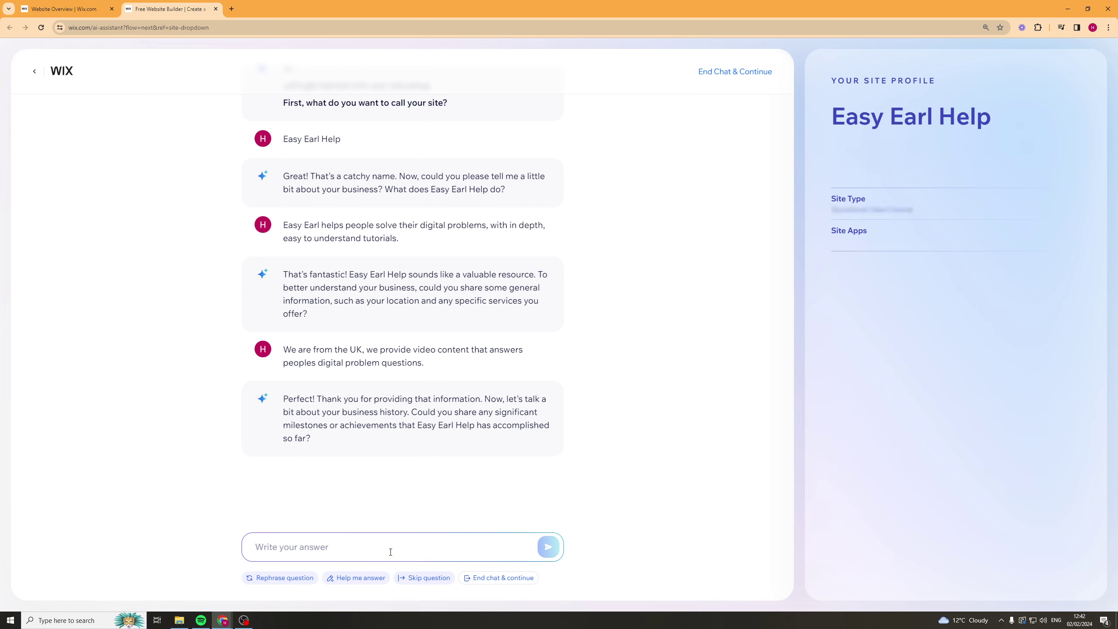
Give the milestone answer 'We have over 7,000 subscribers on youtube.'
{"action": "type", "text": "We have over 7,000 "}
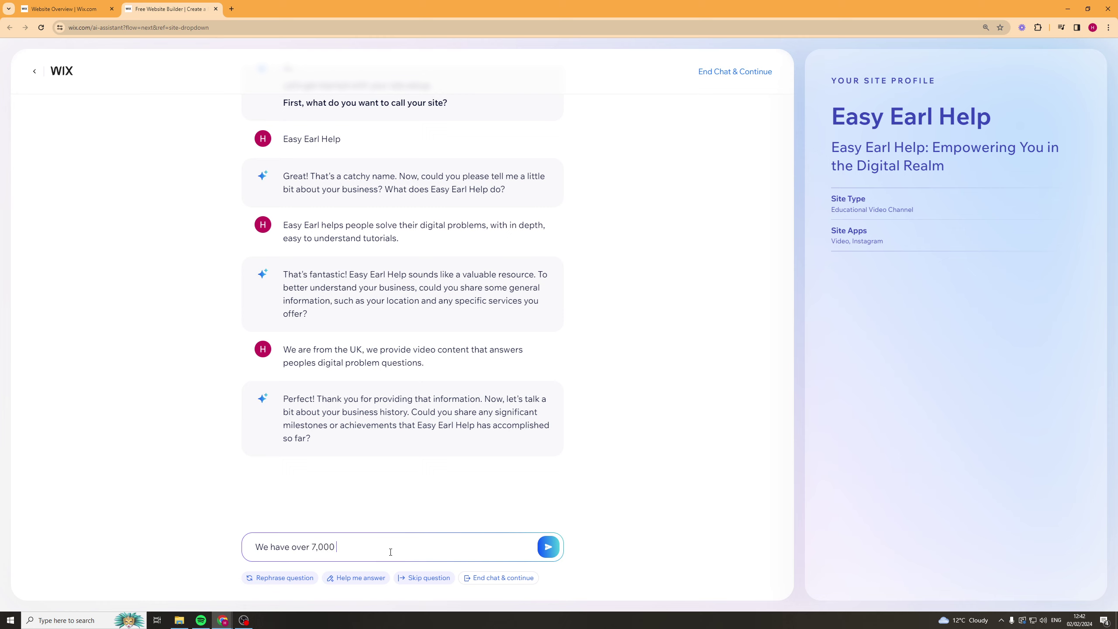
{"action": "type", "text": "subscribers on youtu"}
{"action": "key", "text": "BackSpace"}
{"action": "key", "text": "BackSpace"}
{"action": "type", "text": "utube."}
{"action": "key", "text": "Return"}
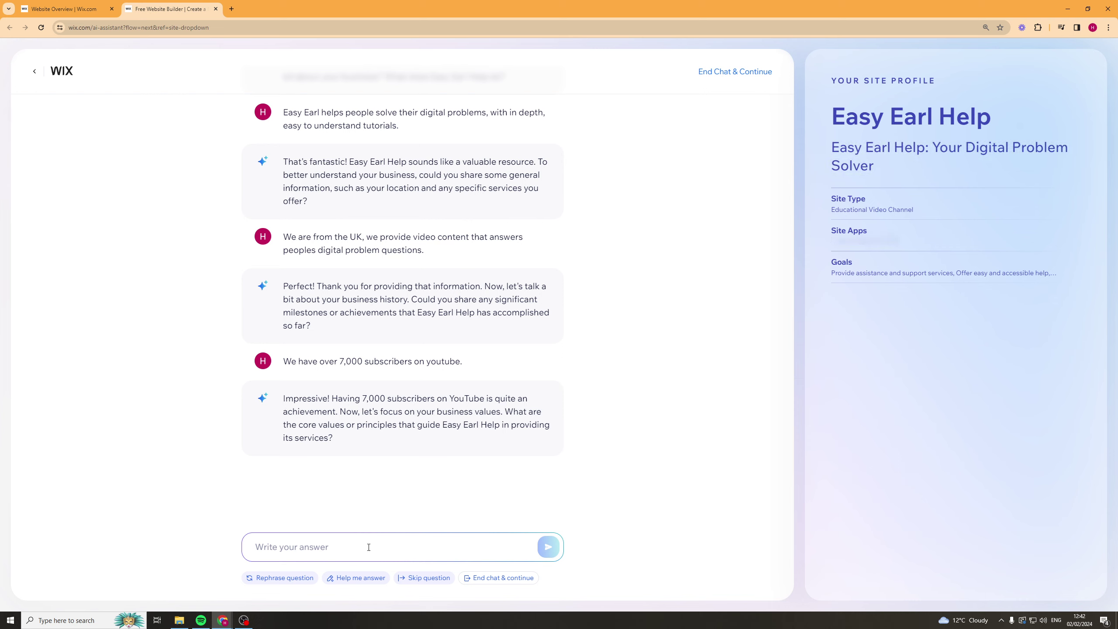
Give the core values answer 'Providing high quality, in depth videos that help solve problems'
{"action": "type", "text": "Providing h"}
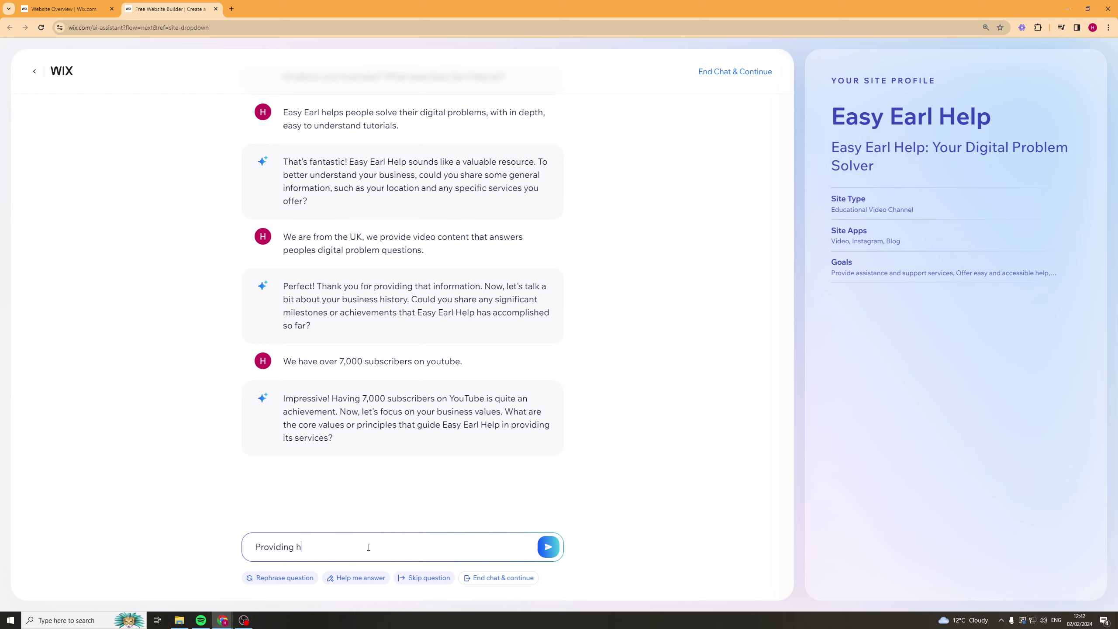
{"action": "type", "text": "igh quality, in depth videos that help solve probol"}
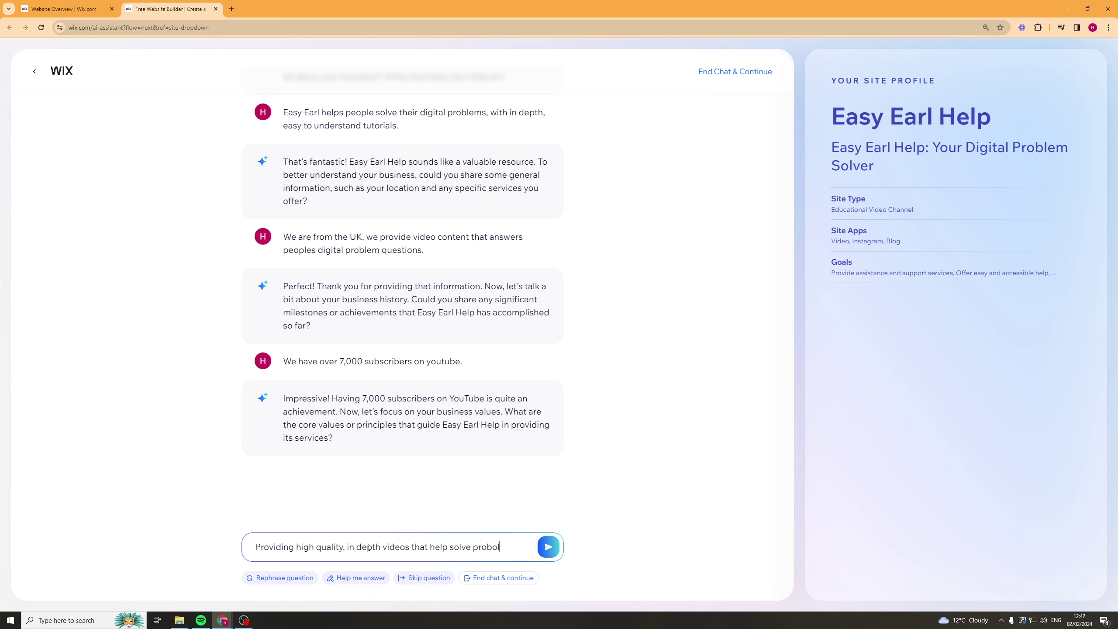
{"action": "key", "text": "BackSpace"}
{"action": "key", "text": "BackSpace"}
{"action": "type", "text": "lems/"}
{"action": "key", "text": "Return"}
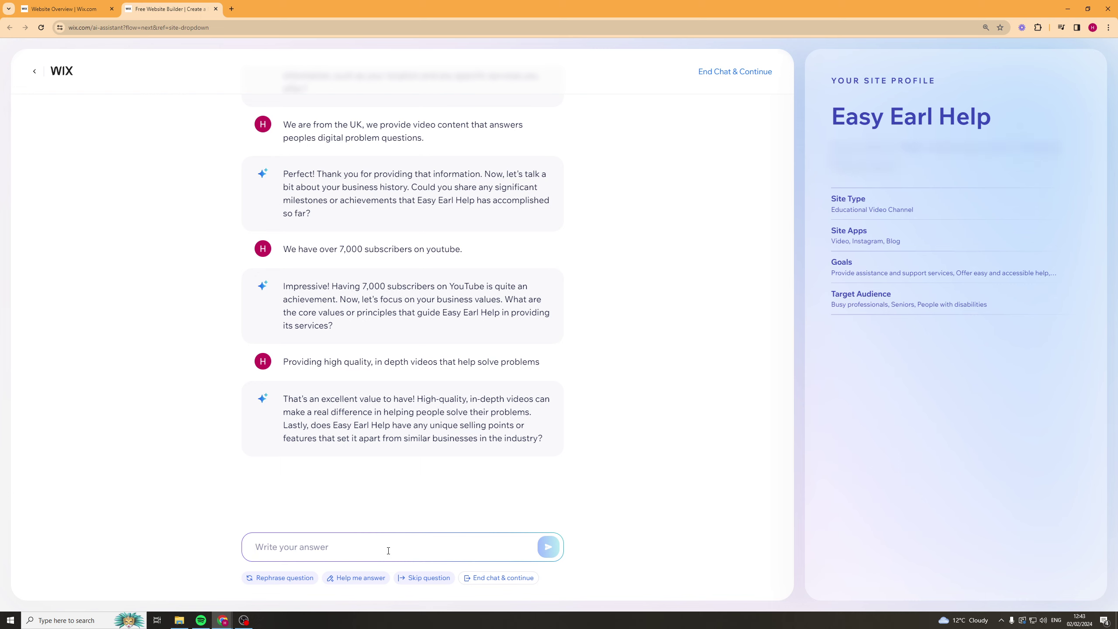
Answer the unique selling points question with 'In depth, clear, consice'
{"action": "type", "text": "I"}
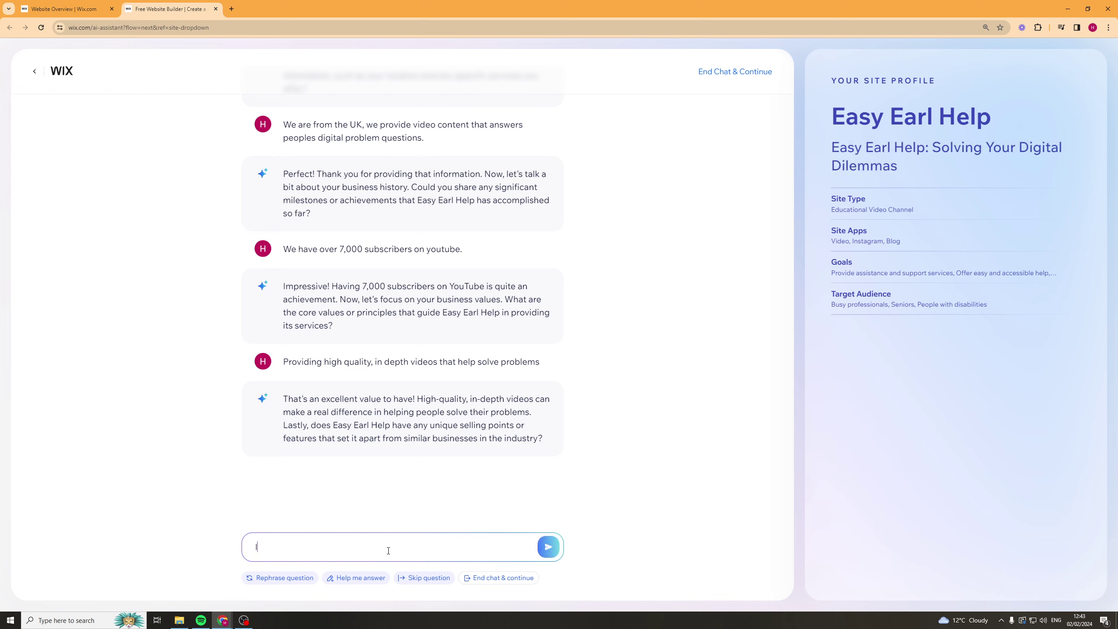
{"action": "type", "text": "n depth, clear, consc"}
{"action": "type", "text": "is"}
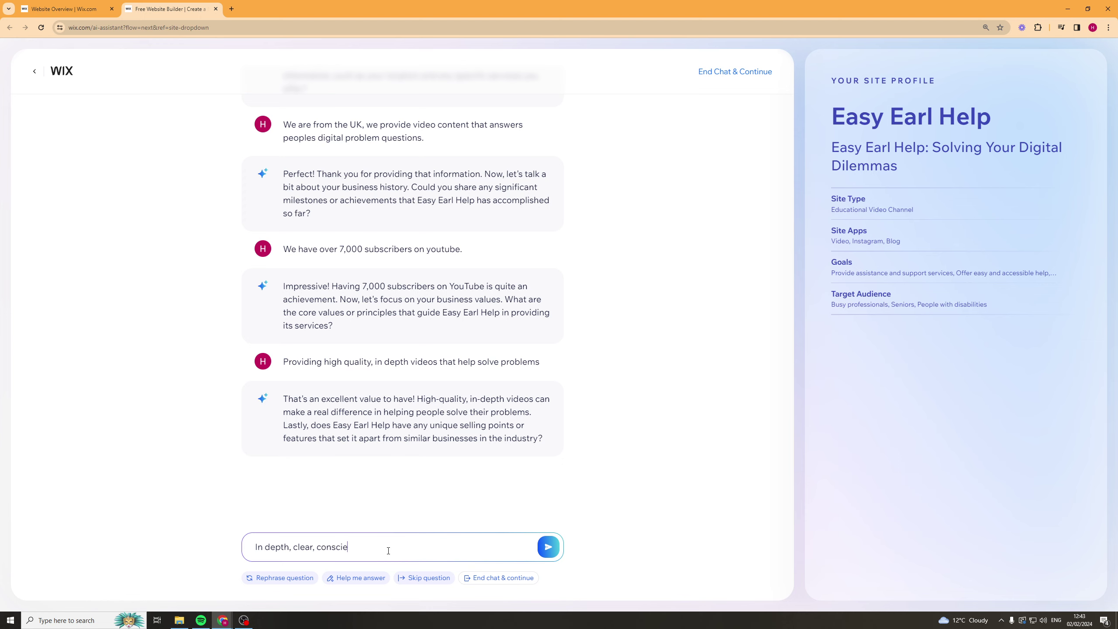
{"action": "key", "text": "BackSpace"}
{"action": "key", "text": "BackSpace"}
{"action": "key", "text": "BackSpace"}
{"action": "type", "text": "consice"}
{"action": "left_click", "coordinate": [547, 553]}
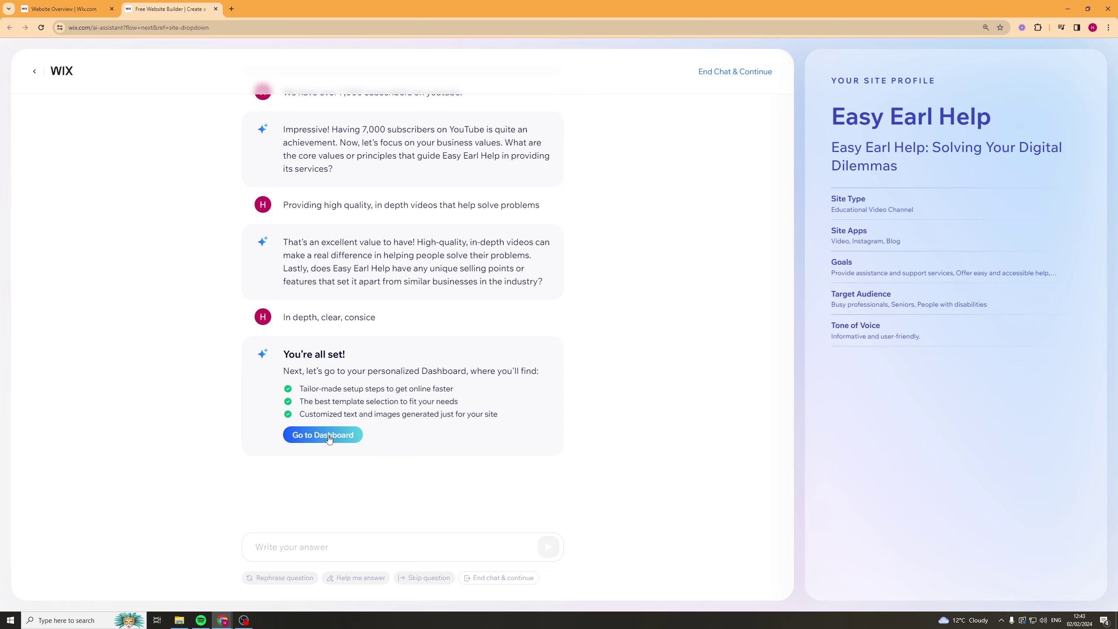
Open the generated dashboard and go to its Website overview with recommended templates
{"action": "left_click", "coordinate": [329, 436]}
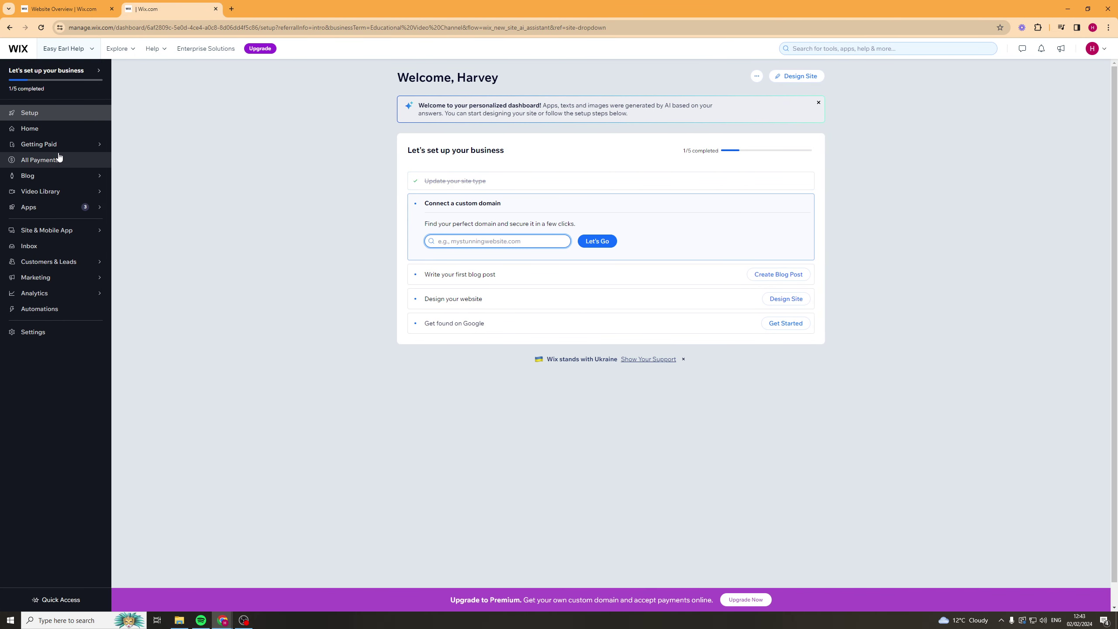
{"action": "left_click", "coordinate": [72, 235]}
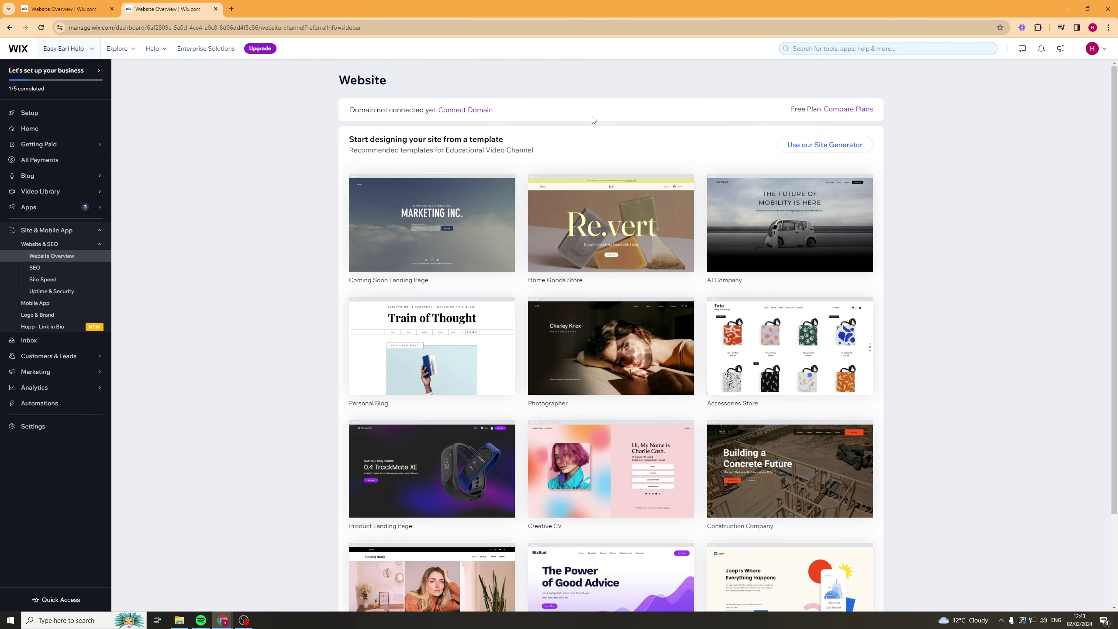
Return to Setup and skip the business info review in the site creator
{"action": "left_click", "coordinate": [46, 71]}
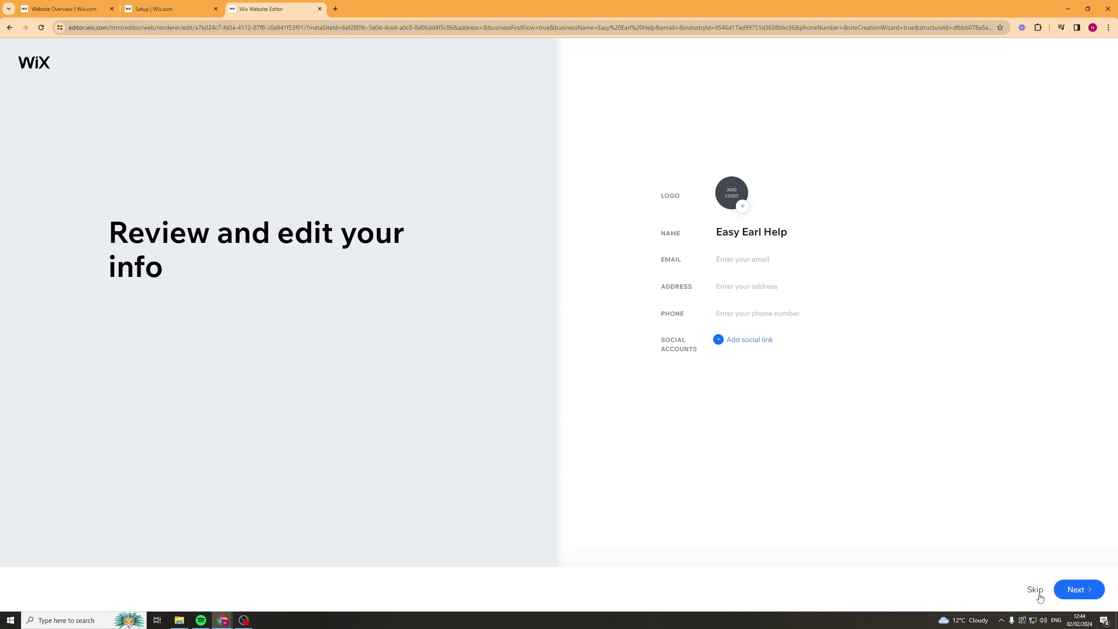
{"action": "left_click", "coordinate": [1076, 588]}
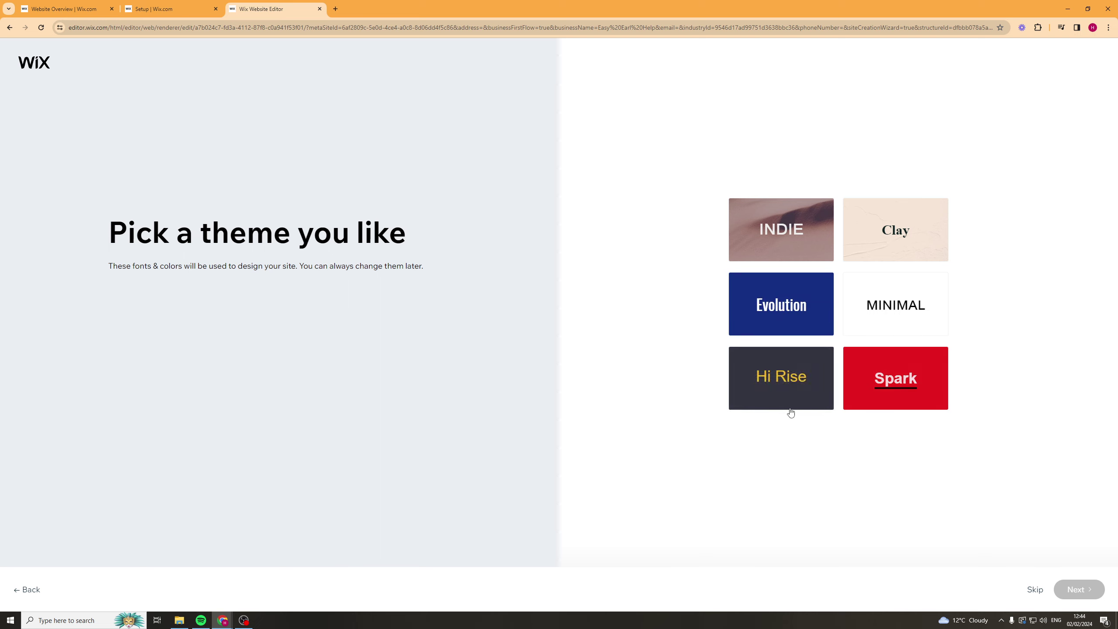
Pick the Hi Rise theme and continue to homepage designs
{"action": "left_click", "coordinate": [784, 384]}
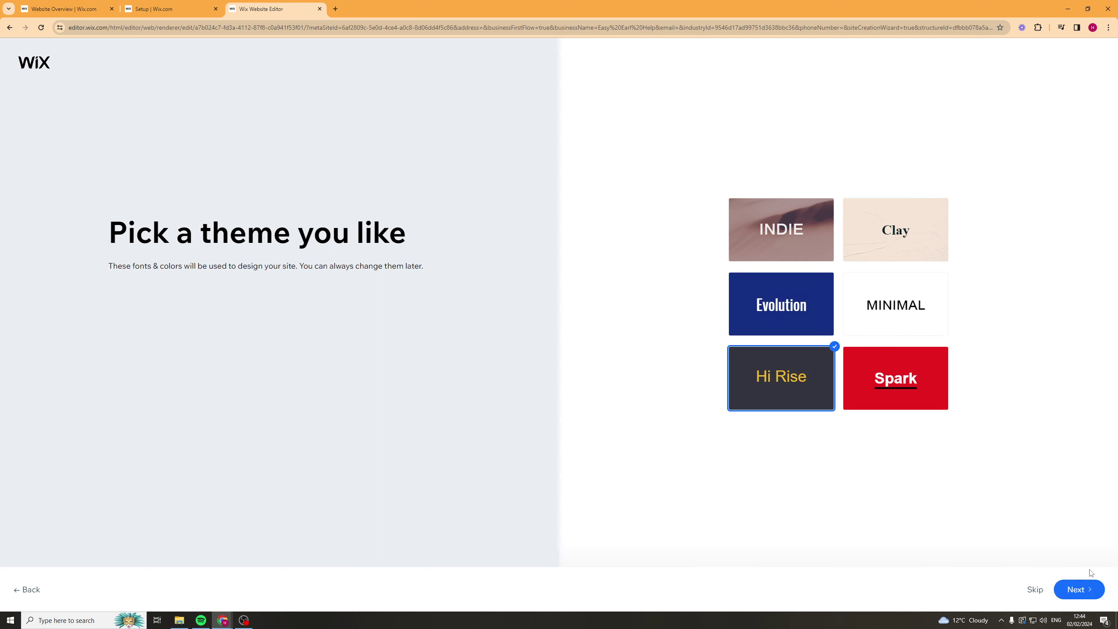
{"action": "left_click", "coordinate": [1089, 589]}
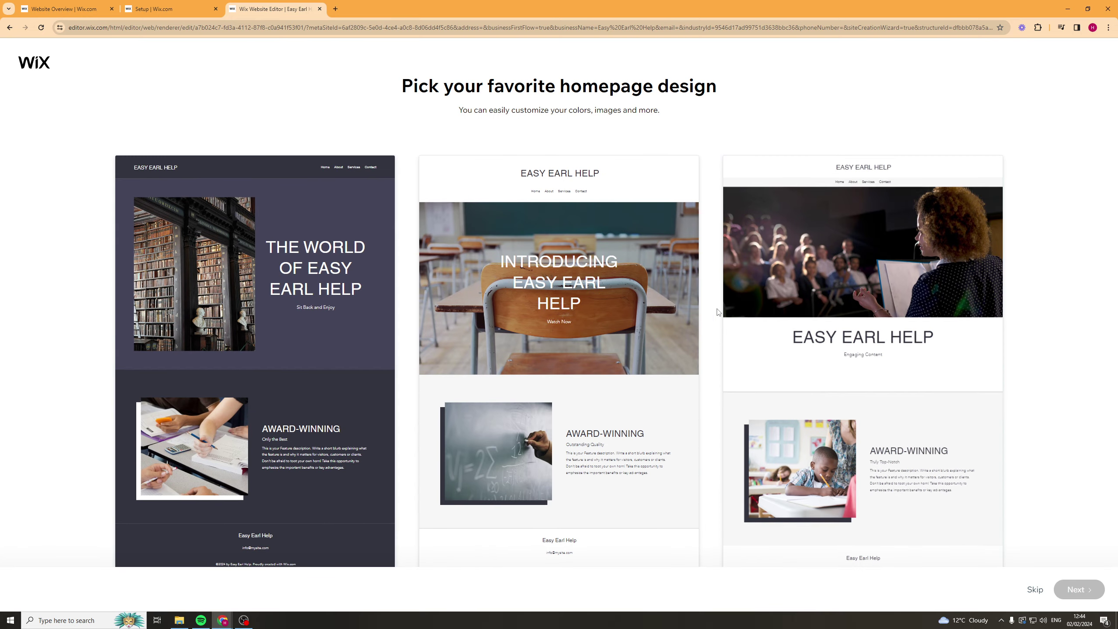
Select the dark library homepage design 'THE WORLD OF EASY EARL HELP'
{"action": "left_click", "coordinate": [276, 263]}
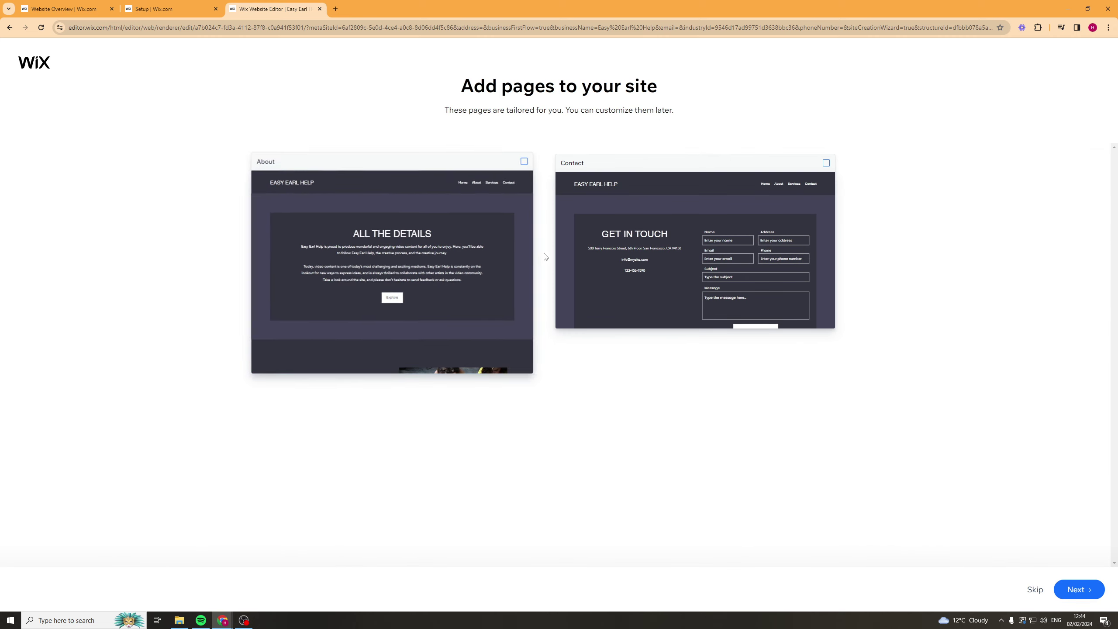
Add the About and Contact pages and build the site
{"action": "left_click", "coordinate": [526, 157]}
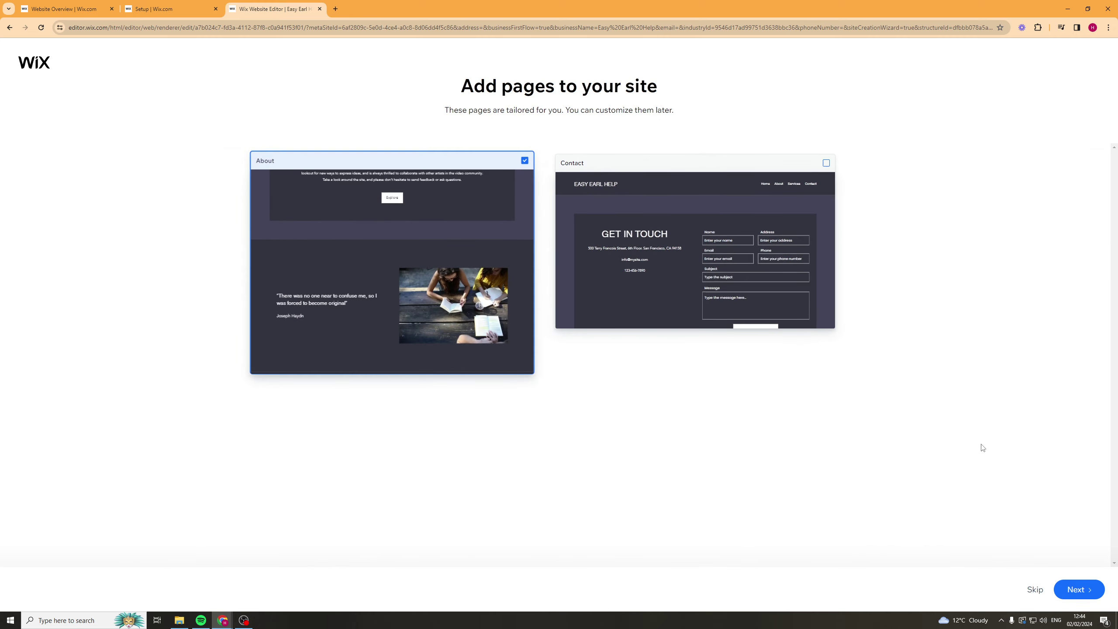
{"action": "left_click", "coordinate": [826, 161]}
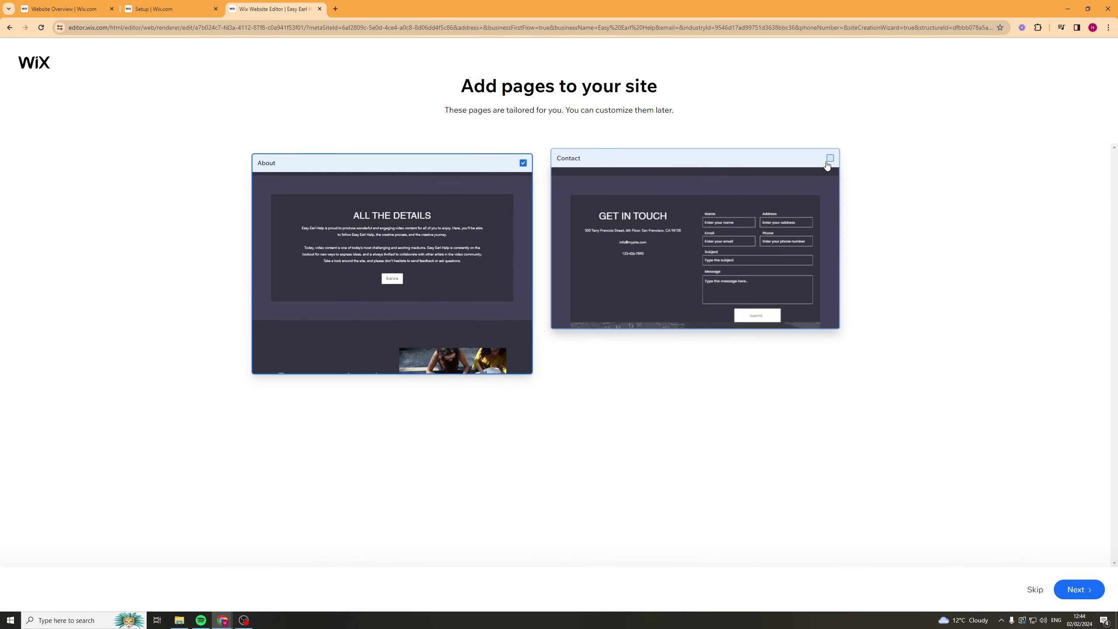
{"action": "left_click", "coordinate": [1078, 589]}
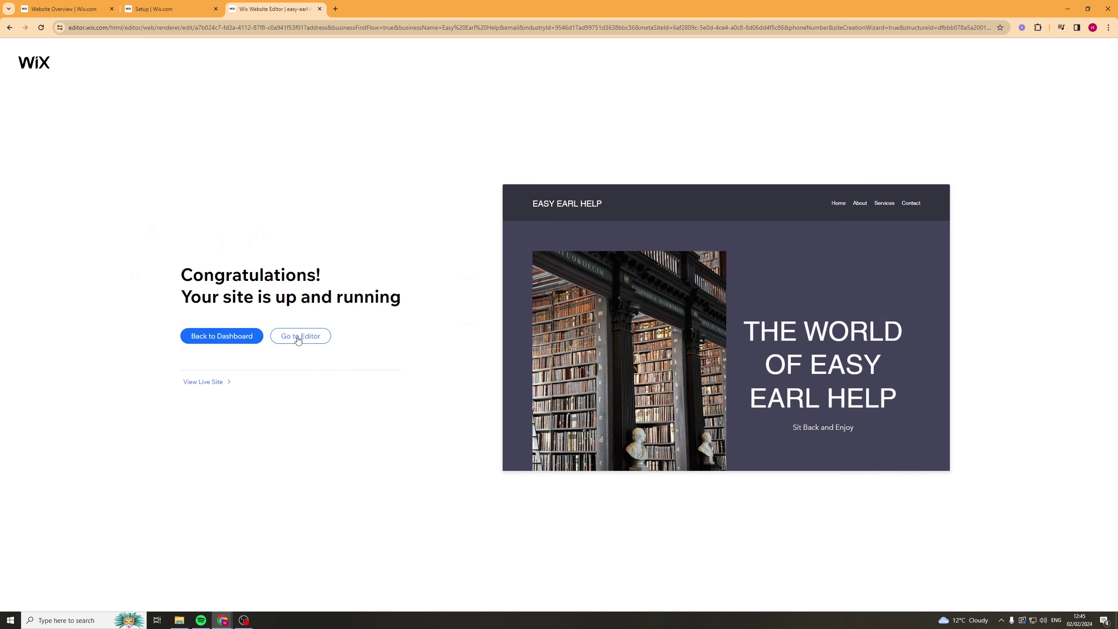
Open the Easy Earl Help site in the Wix Editor and review the homepage
{"action": "left_click", "coordinate": [295, 340]}
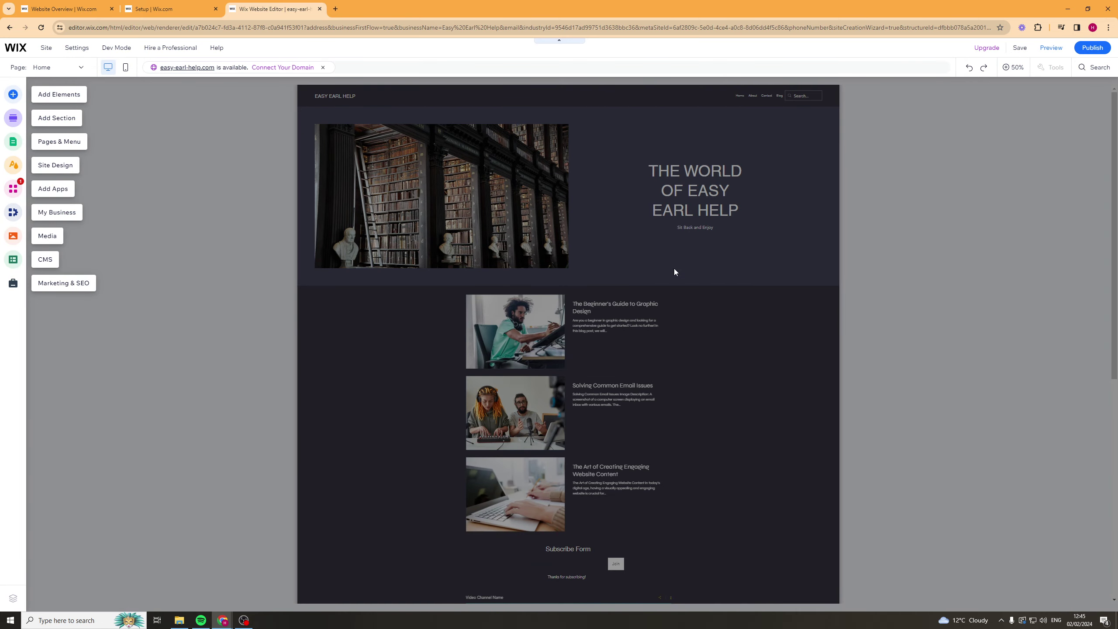
{"action": "scroll", "coordinate": [869, 273], "scroll_direction": "down", "scroll_amount": 7}
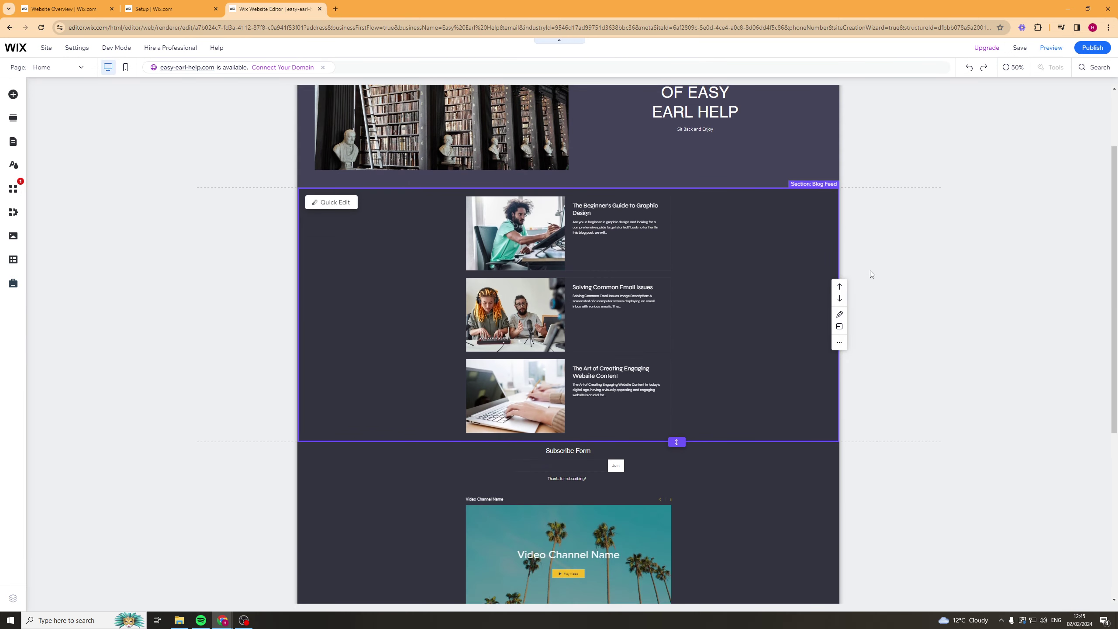
{"action": "scroll", "coordinate": [966, 320], "scroll_direction": "down", "scroll_amount": 2}
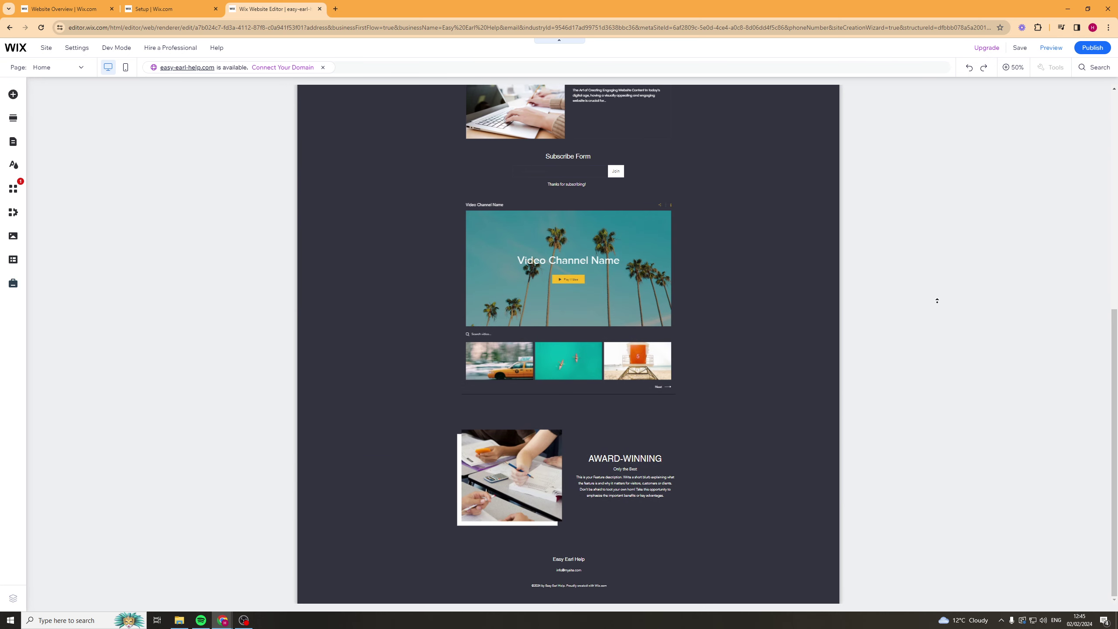
{"action": "scroll", "coordinate": [795, 218], "scroll_direction": "up", "scroll_amount": 9}
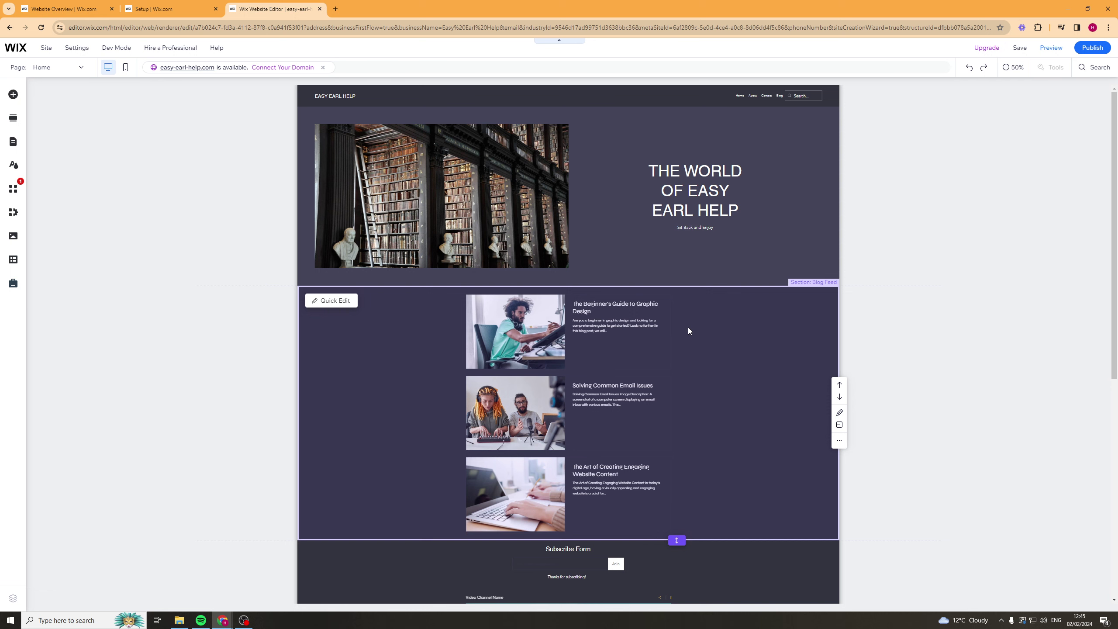
Select the Blog Feed section, open its Quick Edit, zoom to 100% and select the Post list
{"action": "left_click", "coordinate": [422, 374]}
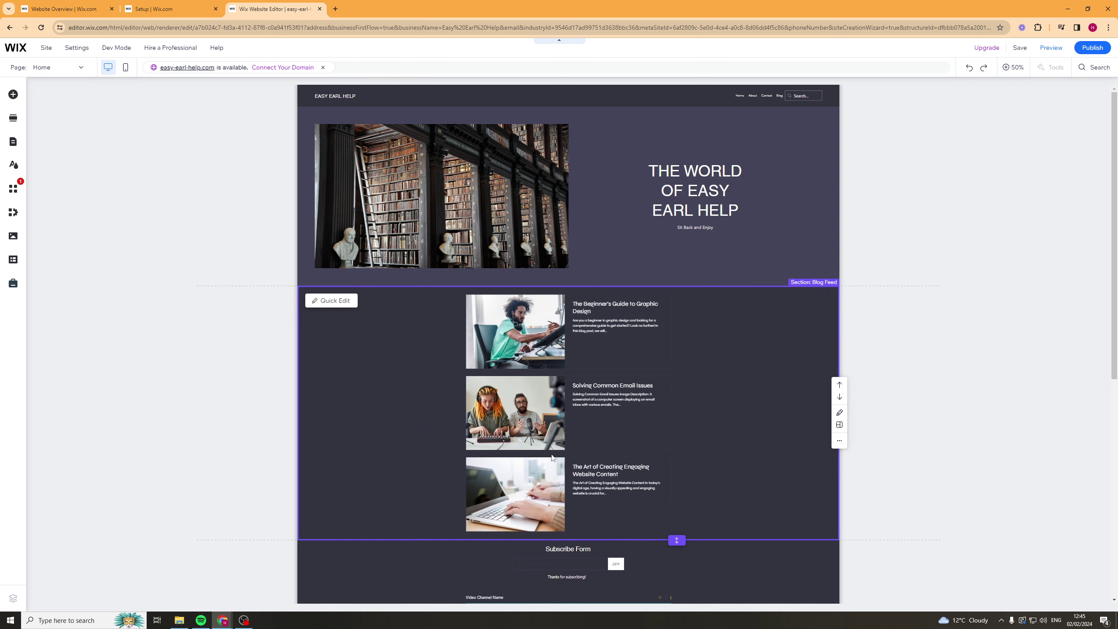
{"action": "scroll", "coordinate": [509, 433], "scroll_direction": "down", "scroll_amount": 1}
{"action": "left_click", "coordinate": [327, 256]}
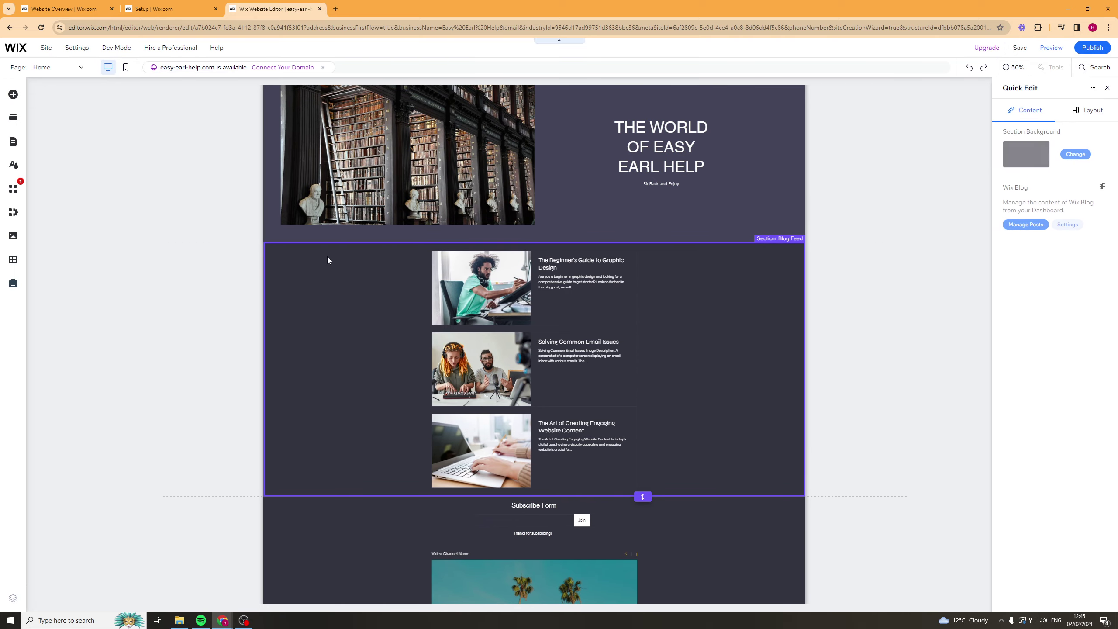
{"action": "left_click", "coordinate": [532, 279]}
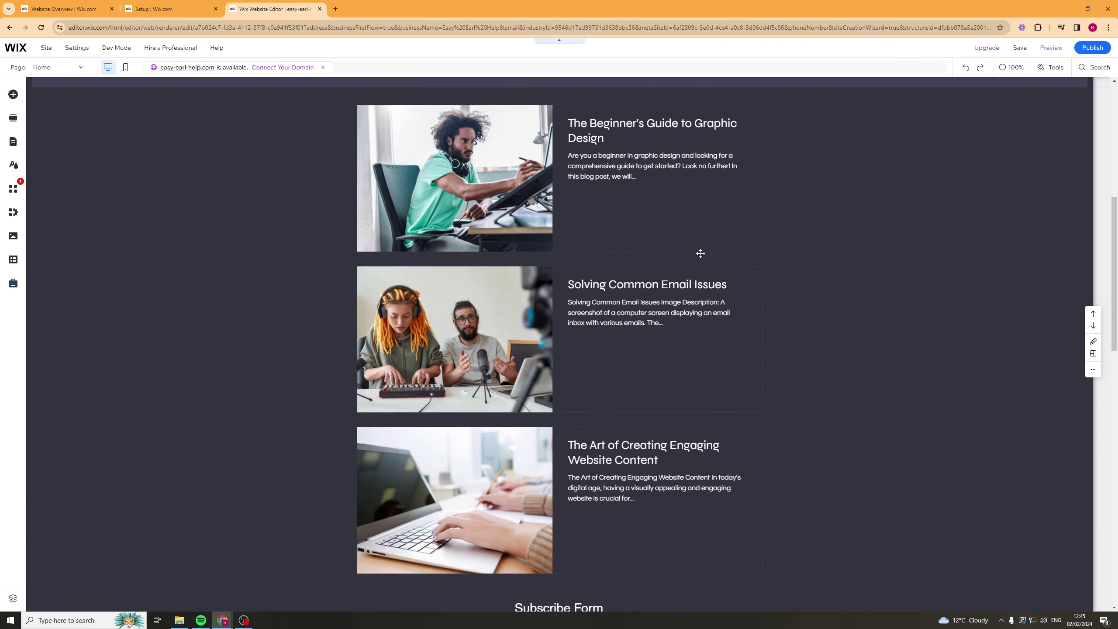
{"action": "left_click", "coordinate": [625, 264]}
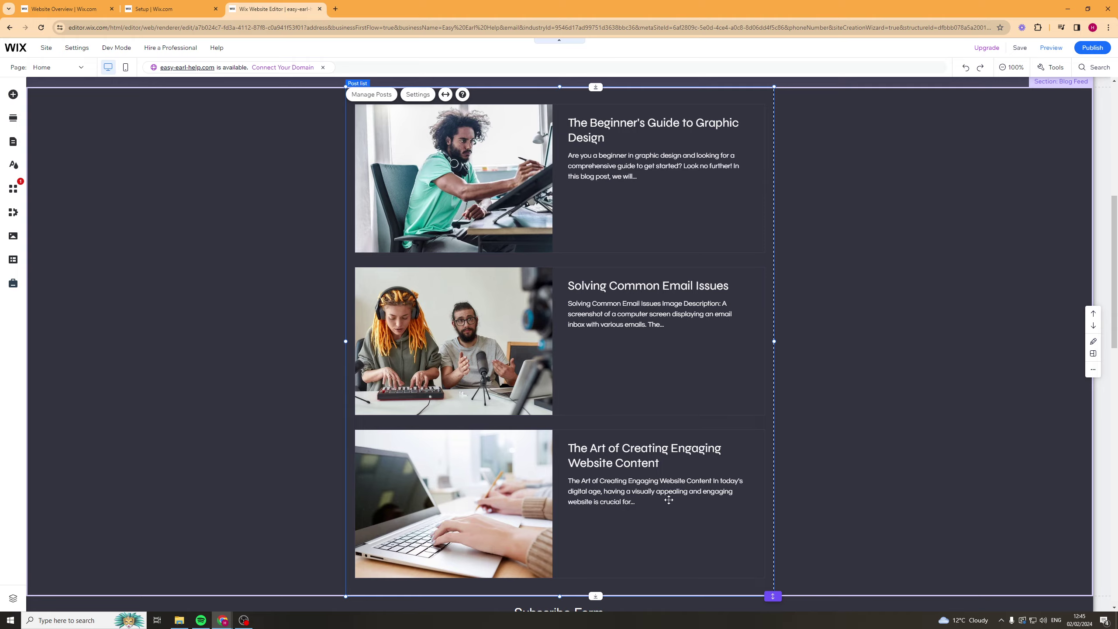
{"action": "scroll", "coordinate": [669, 500], "scroll_direction": "down", "scroll_amount": 5}
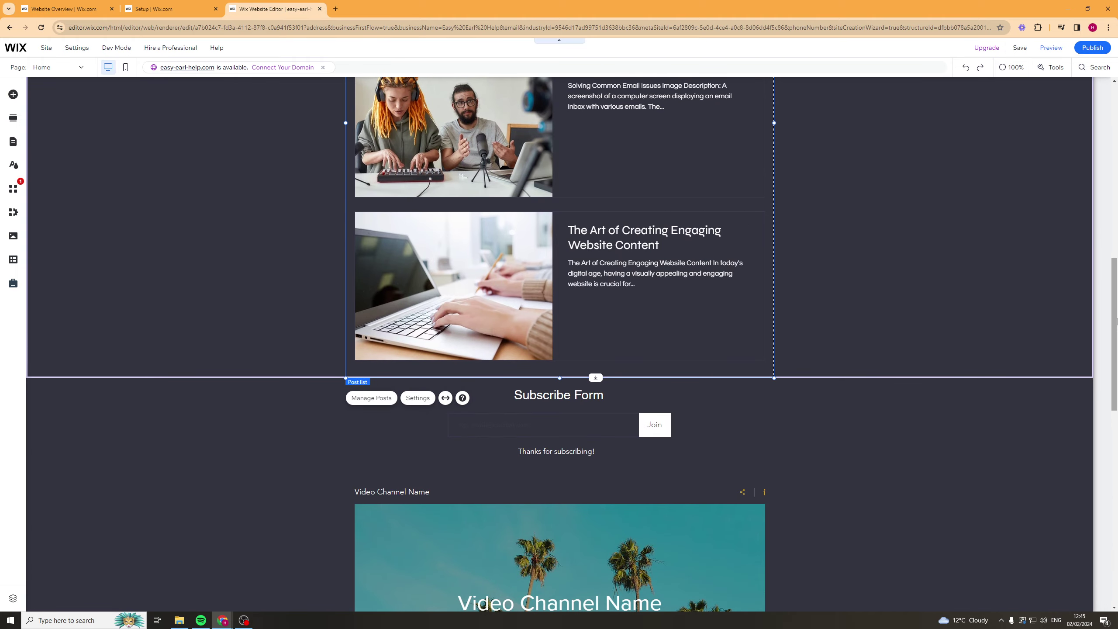
{"action": "scroll", "coordinate": [1116, 320], "scroll_direction": "up", "scroll_amount": 10}
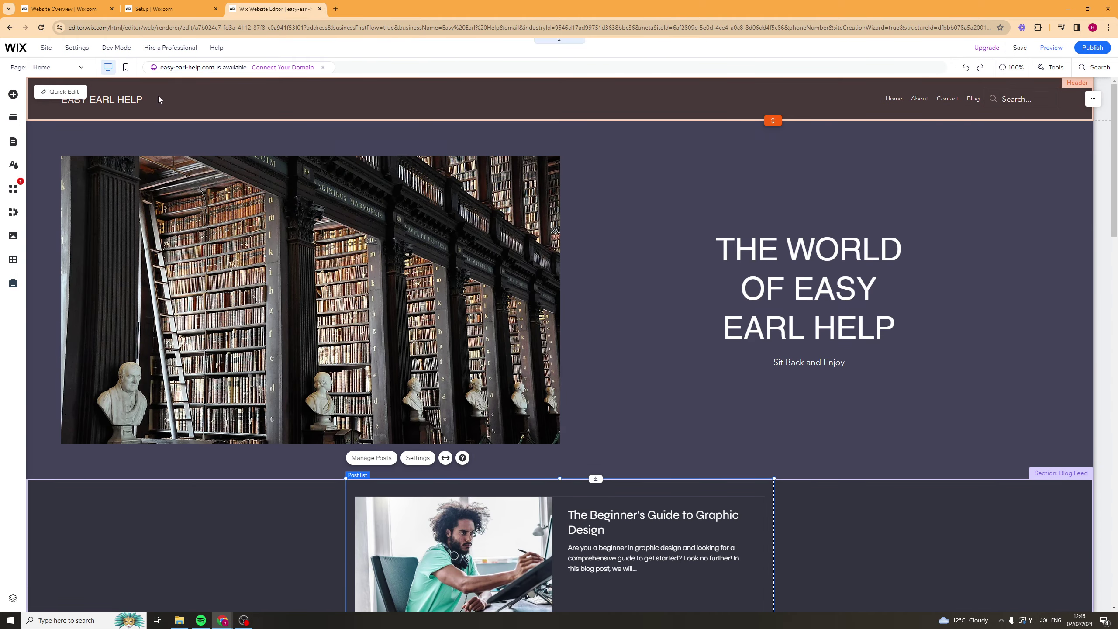
{"action": "left_click", "coordinate": [920, 98]}
{"action": "left_click", "coordinate": [880, 169]}
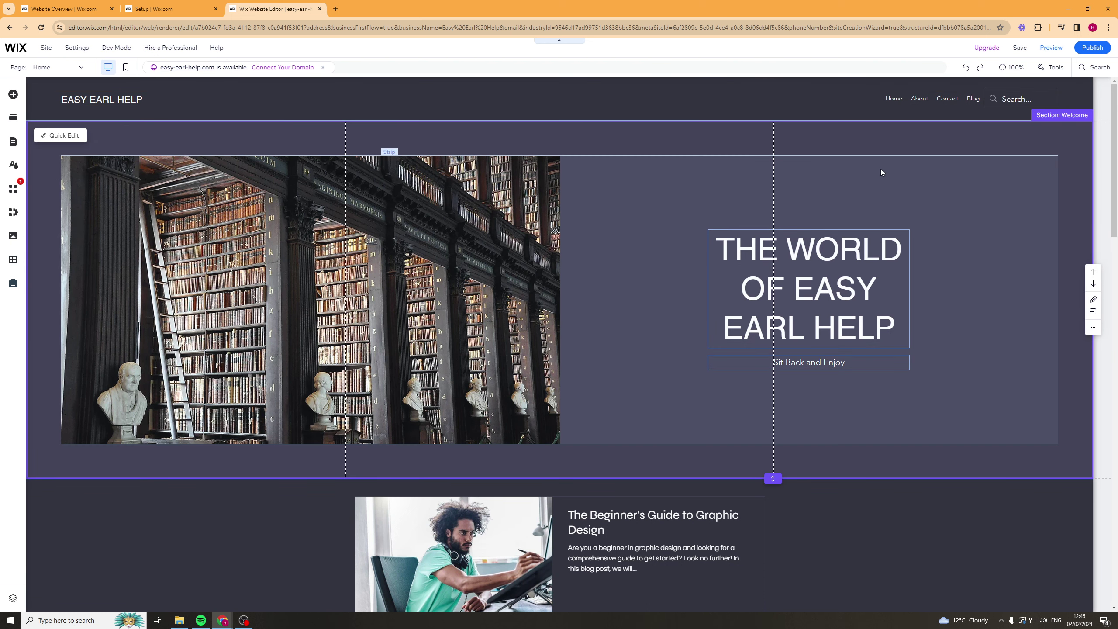
{"action": "left_click", "coordinate": [793, 282]}
{"action": "left_click_drag", "start_coordinate": [793, 282], "coordinate": [796, 281]}
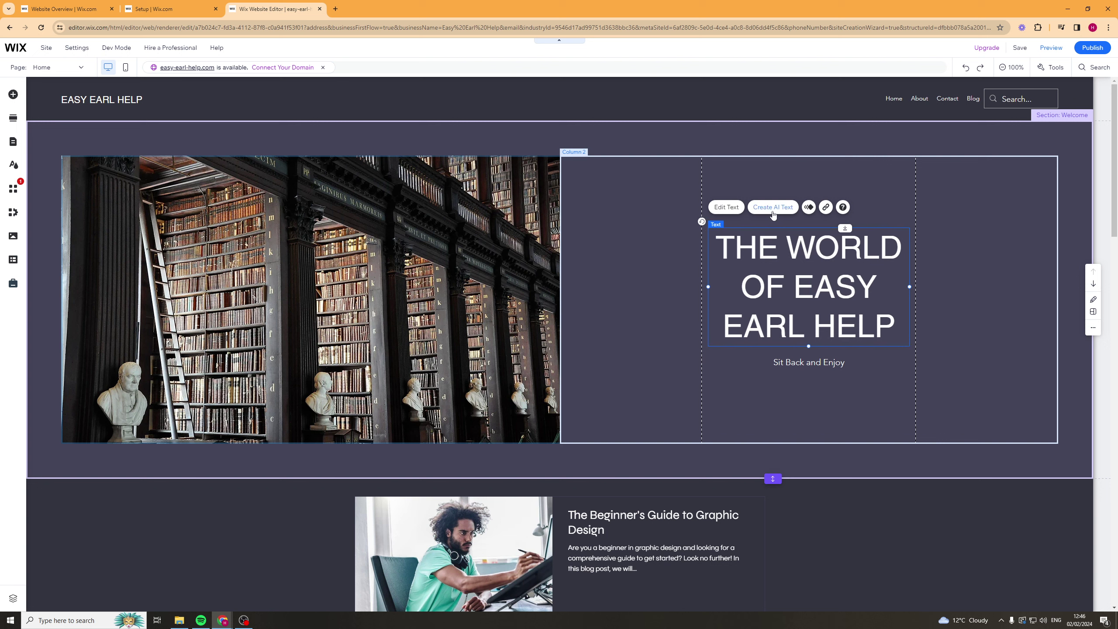
{"action": "left_click", "coordinate": [773, 208]}
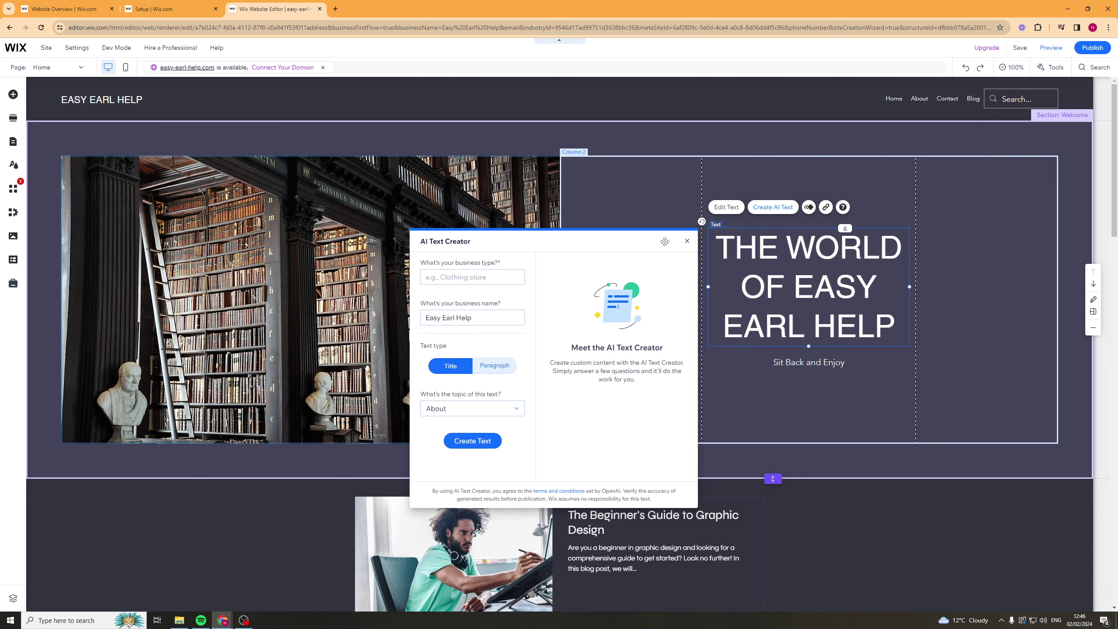
{"action": "left_click", "coordinate": [687, 241]}
{"action": "scroll", "coordinate": [1081, 374], "scroll_direction": "down", "scroll_amount": 15}
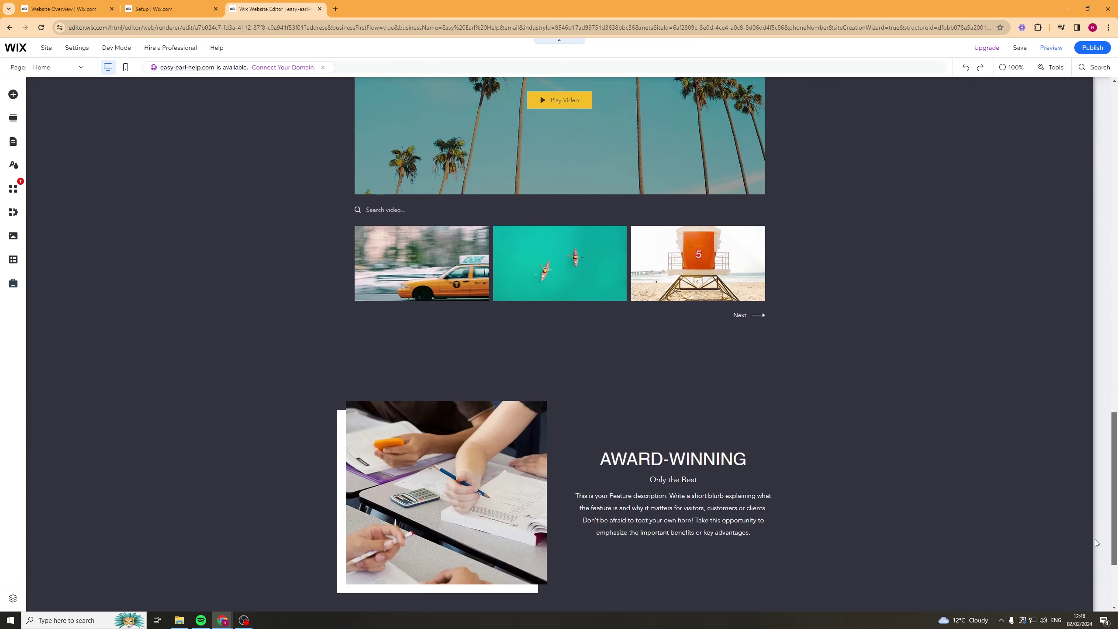
{"action": "scroll", "coordinate": [1106, 90], "scroll_direction": "up", "scroll_amount": 15}
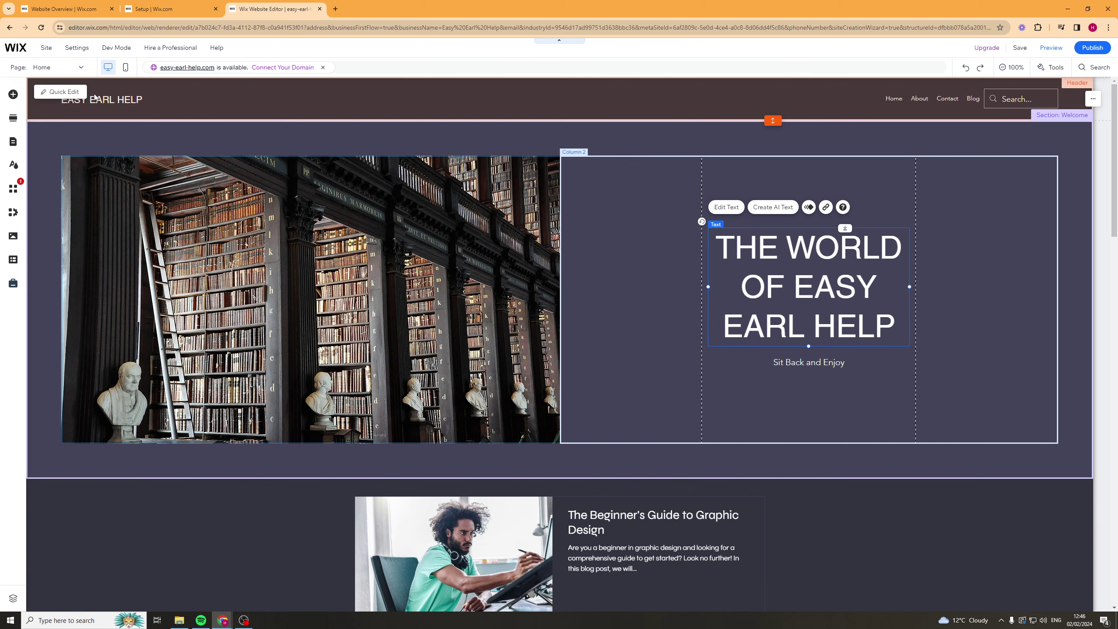
{"action": "left_click", "coordinate": [284, 110]}
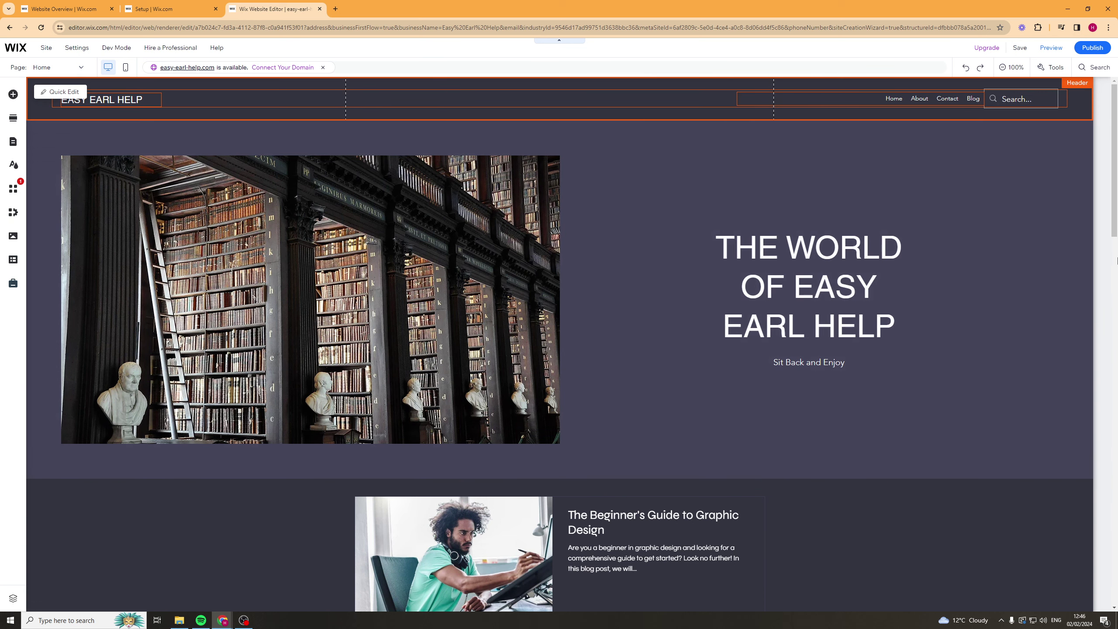
{"action": "scroll", "coordinate": [1110, 235], "scroll_direction": "down", "scroll_amount": 20}
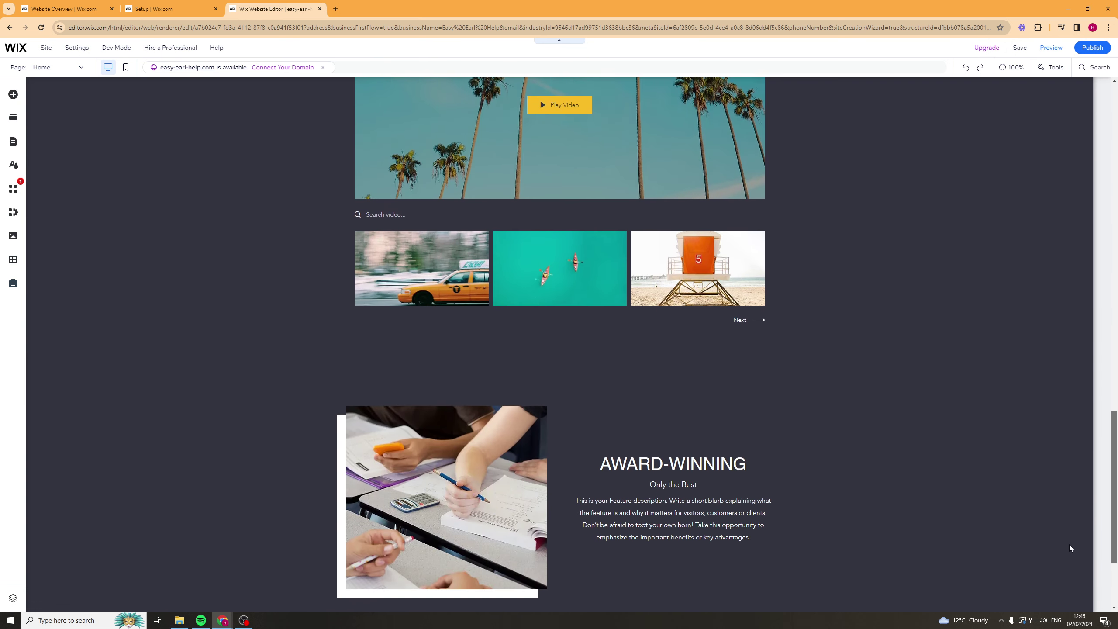
{"action": "scroll", "coordinate": [1077, 546], "scroll_direction": "up", "scroll_amount": 20}
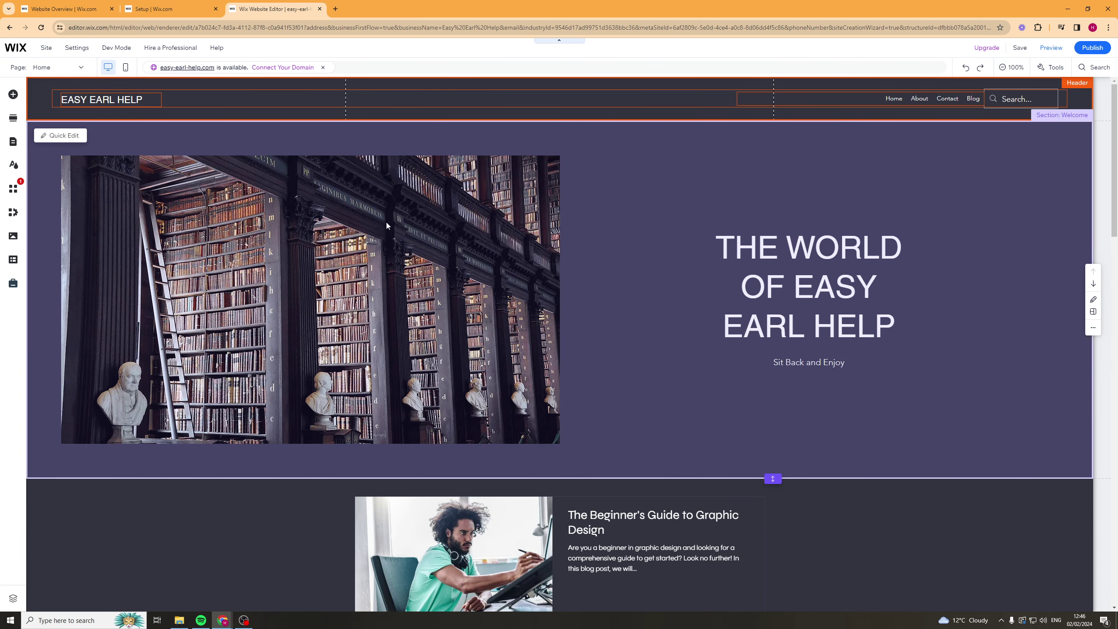
{"action": "left_click", "coordinate": [14, 188]}
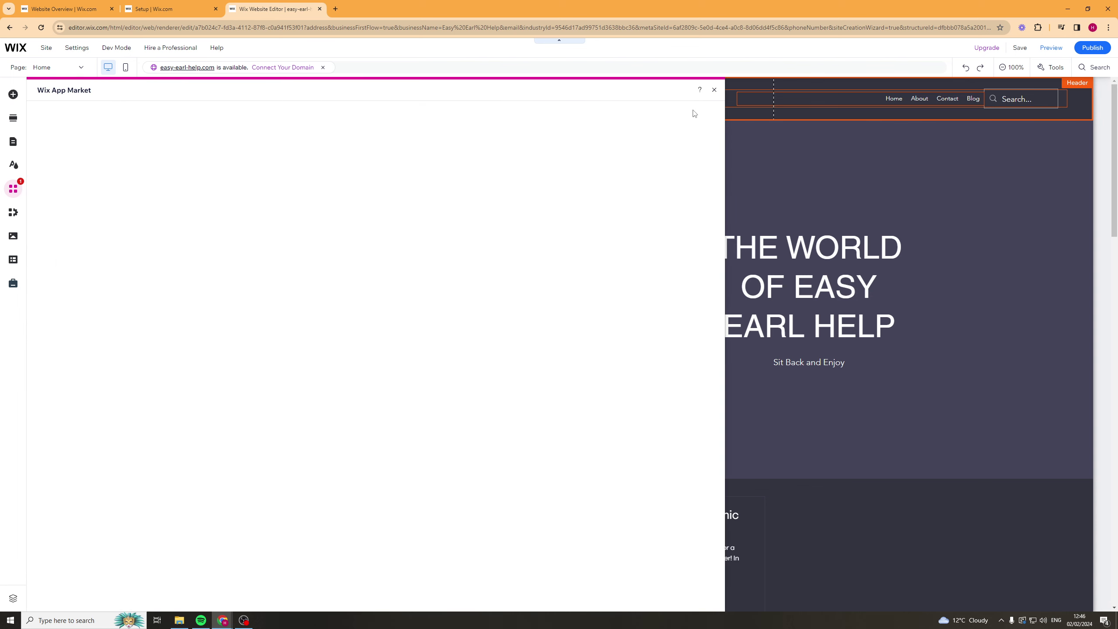
{"action": "left_click", "coordinate": [713, 89]}
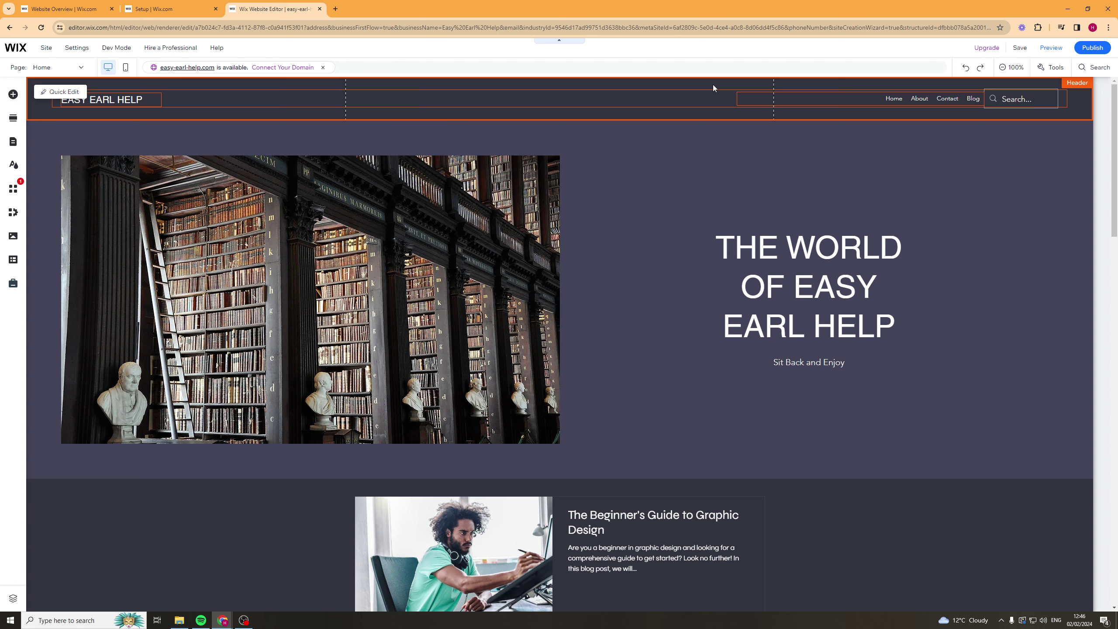